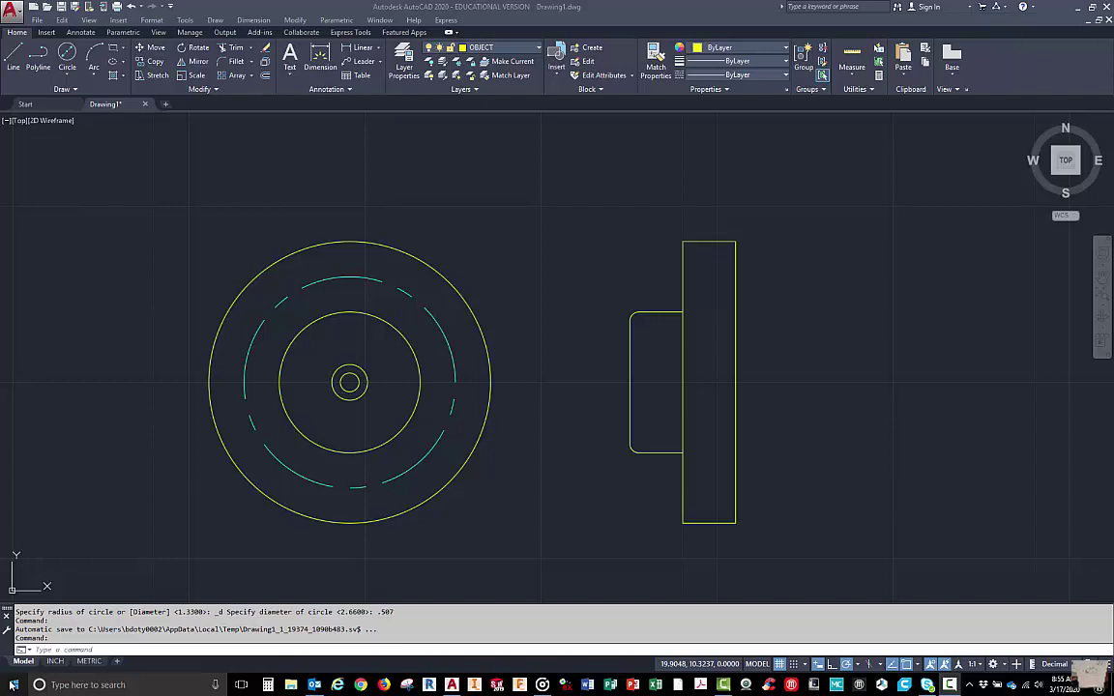
# Zoom the INCH layout's viewport to extents at 1:1 scale, then return to model space.
pyautogui.moveTo(56, 661)
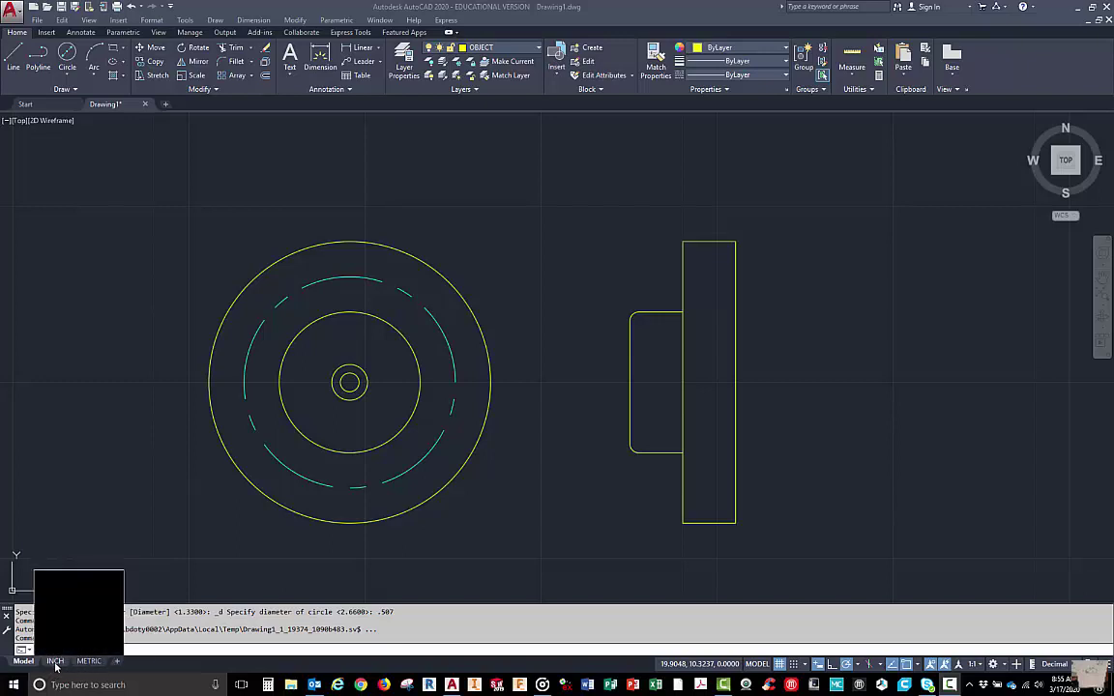
pyautogui.click(55, 661)
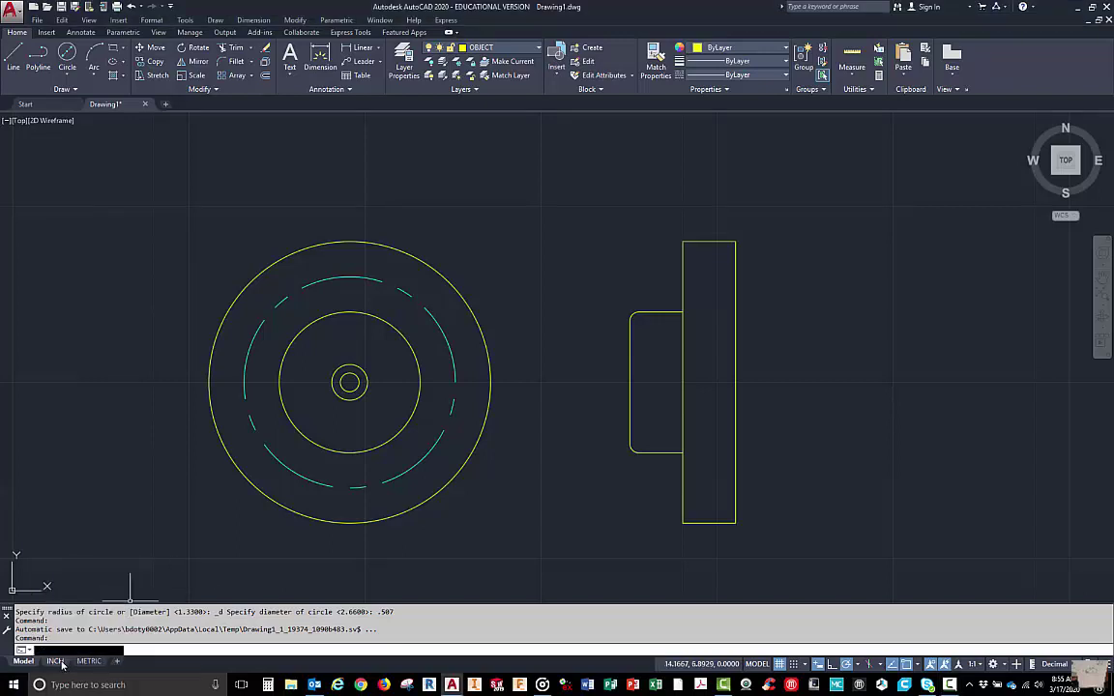
pyautogui.doubleClick(492, 398)
pyautogui.middleClick(520, 384)
pyautogui.middleClick(520, 384)
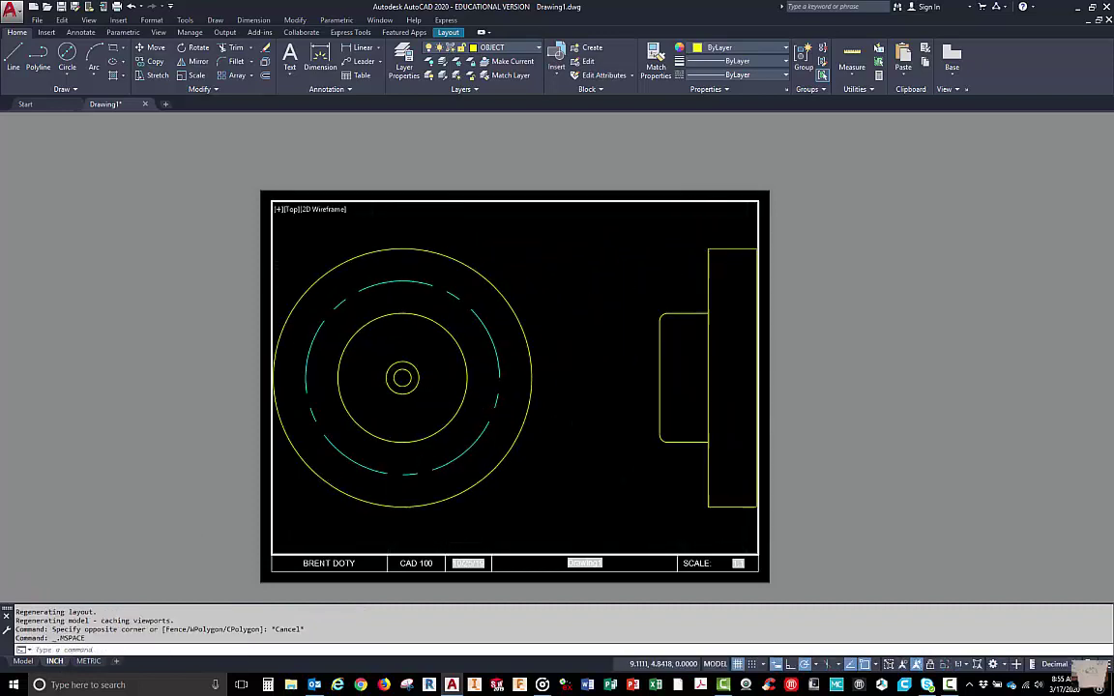
pyautogui.click(968, 665)
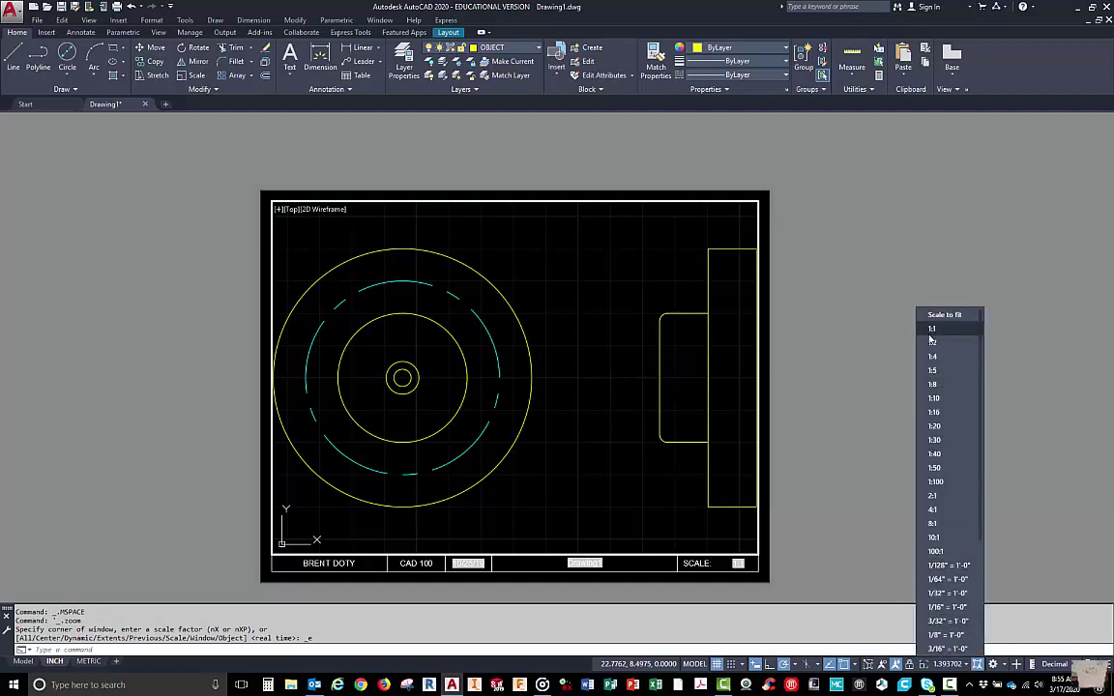
pyautogui.click(932, 333)
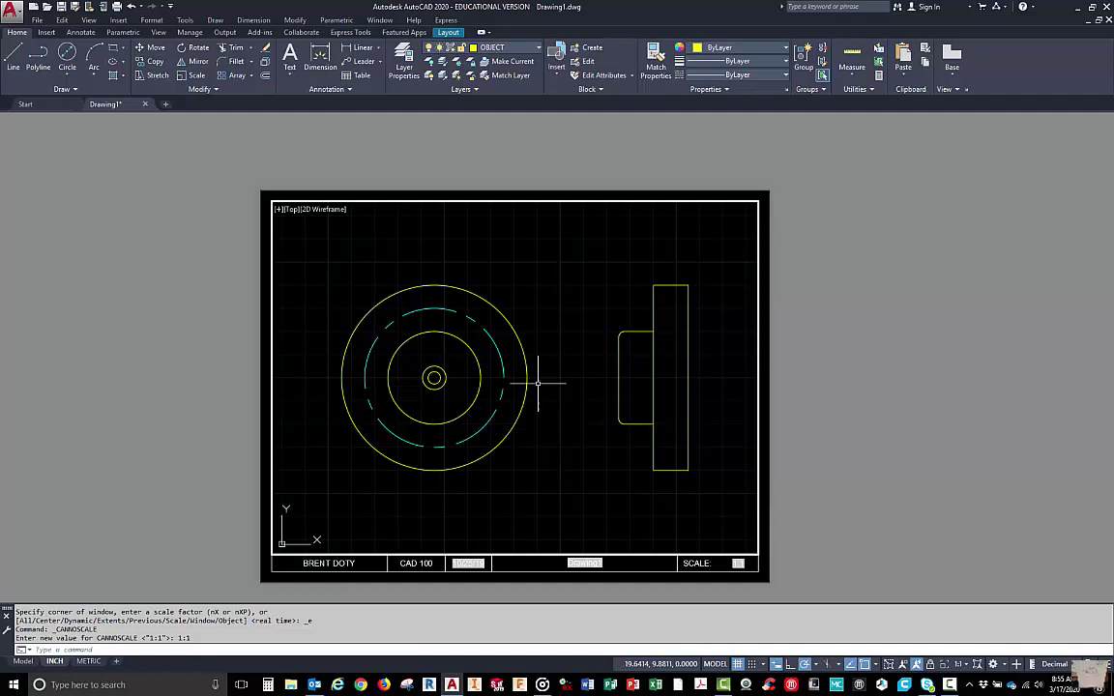
pyautogui.doubleClick(165, 387)
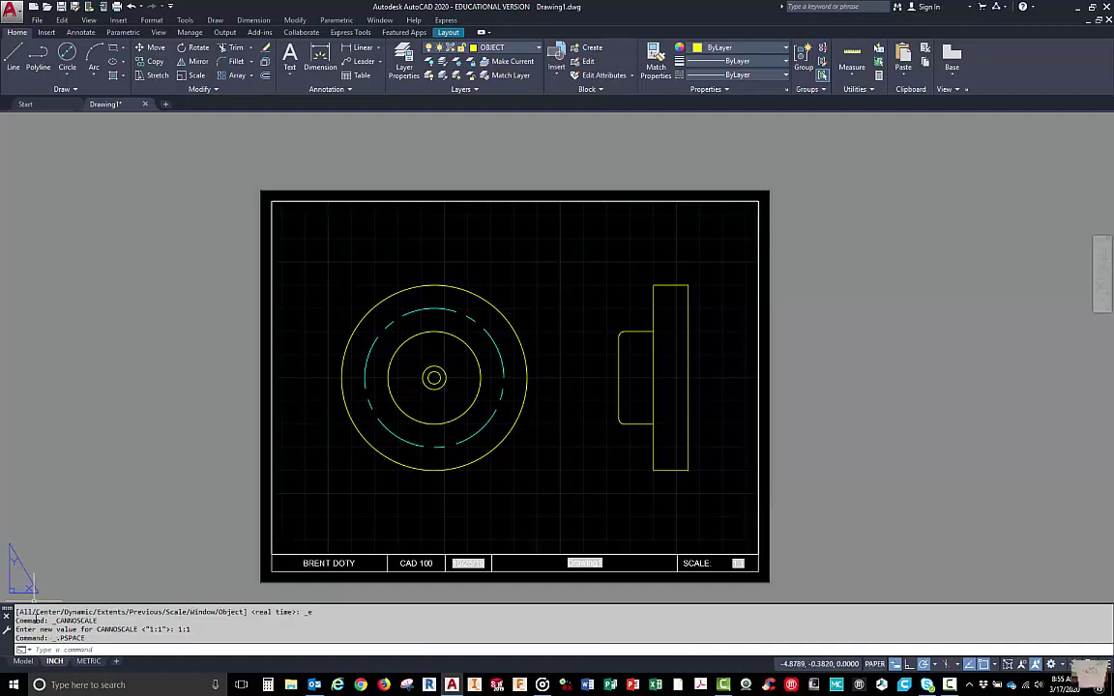
pyautogui.click(23, 661)
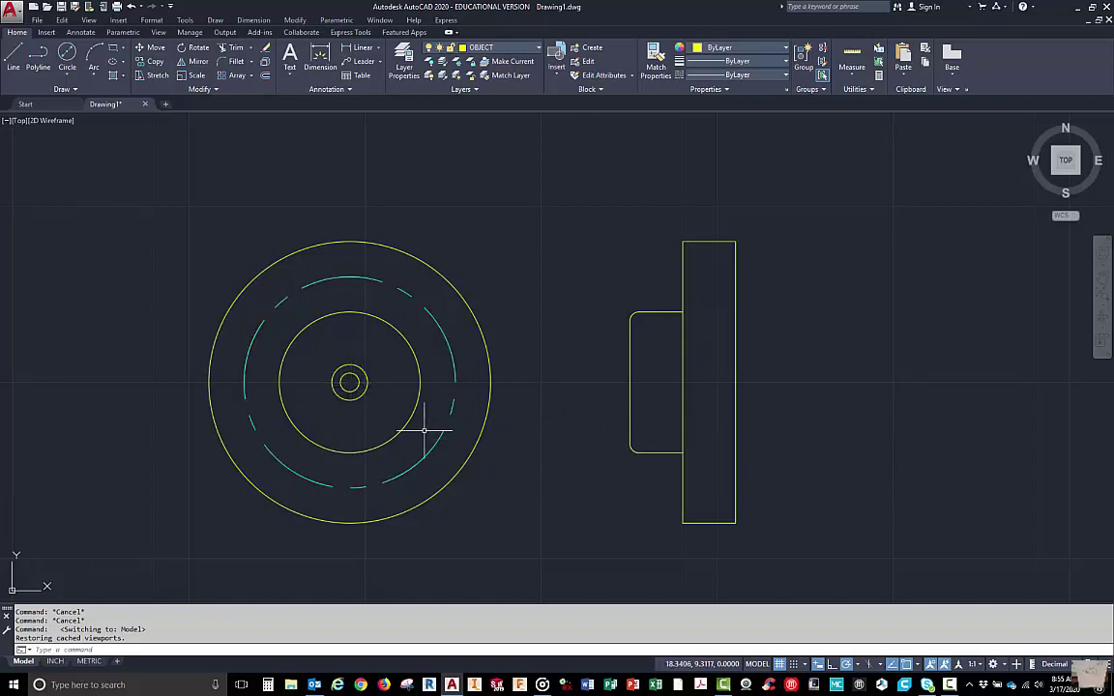
# Draw horizontal projection lines from the tops of the outer and inner hole circles into the side view.
pyautogui.click(14, 58)
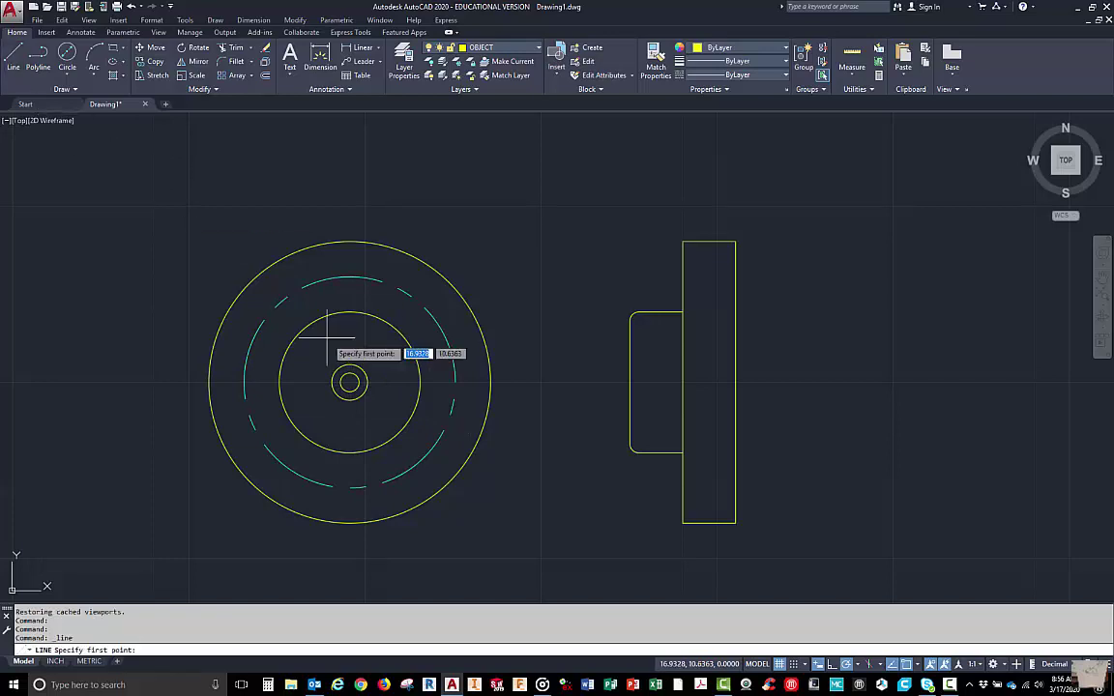
pyautogui.click(348, 364)
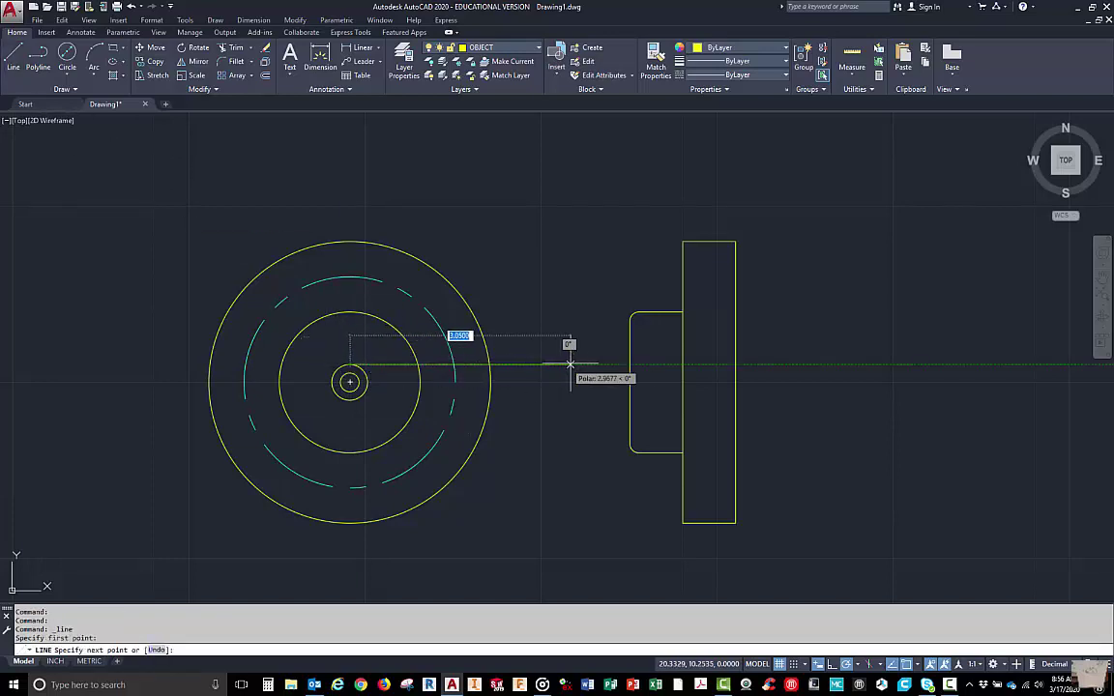
pyautogui.click(698, 364)
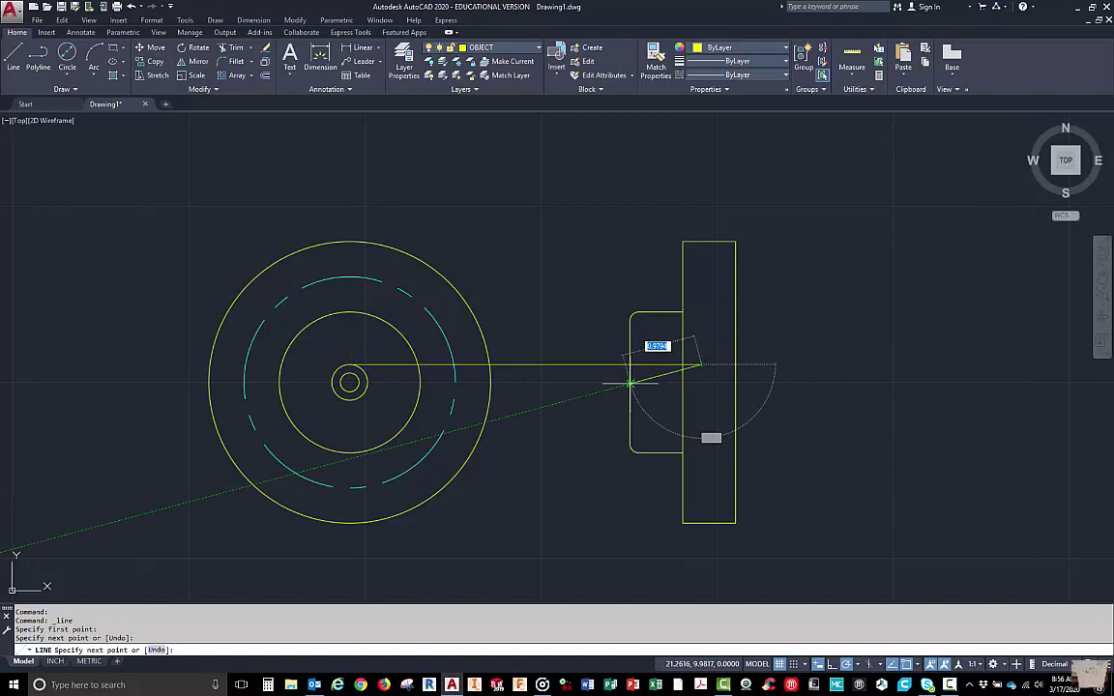
pyautogui.rightClick(590, 388)
pyautogui.click(621, 396)
pyautogui.rightClick(374, 410)
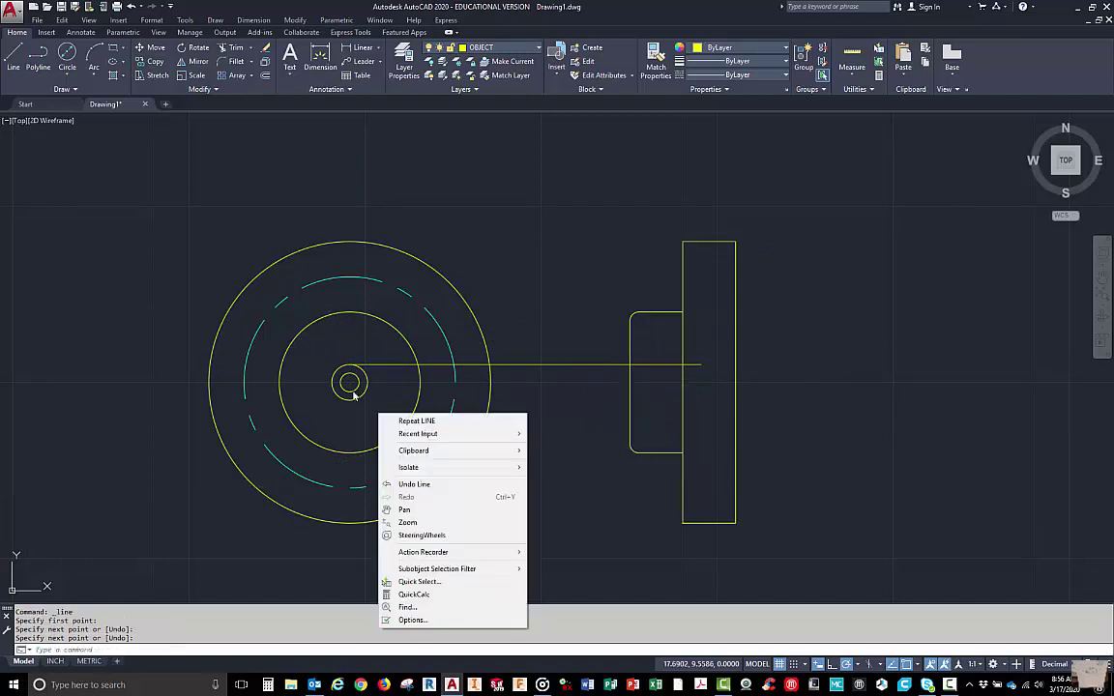
pyautogui.click(396, 418)
pyautogui.scroll(4, 333, 384)
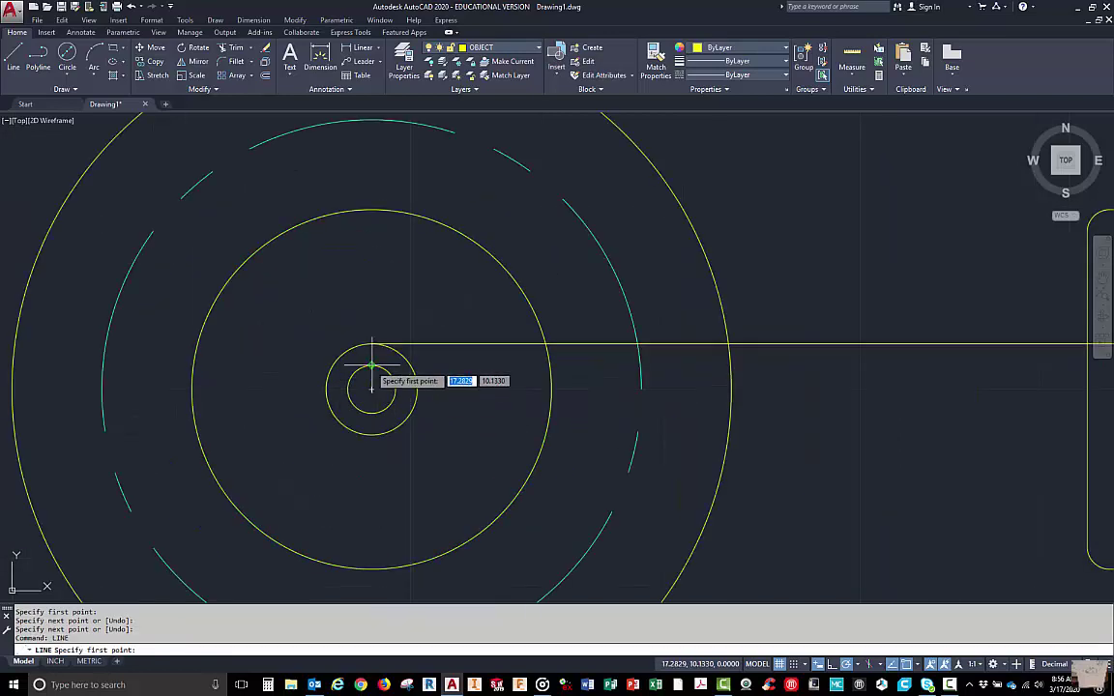
pyautogui.click(373, 377)
pyautogui.scroll(-4, 373, 377)
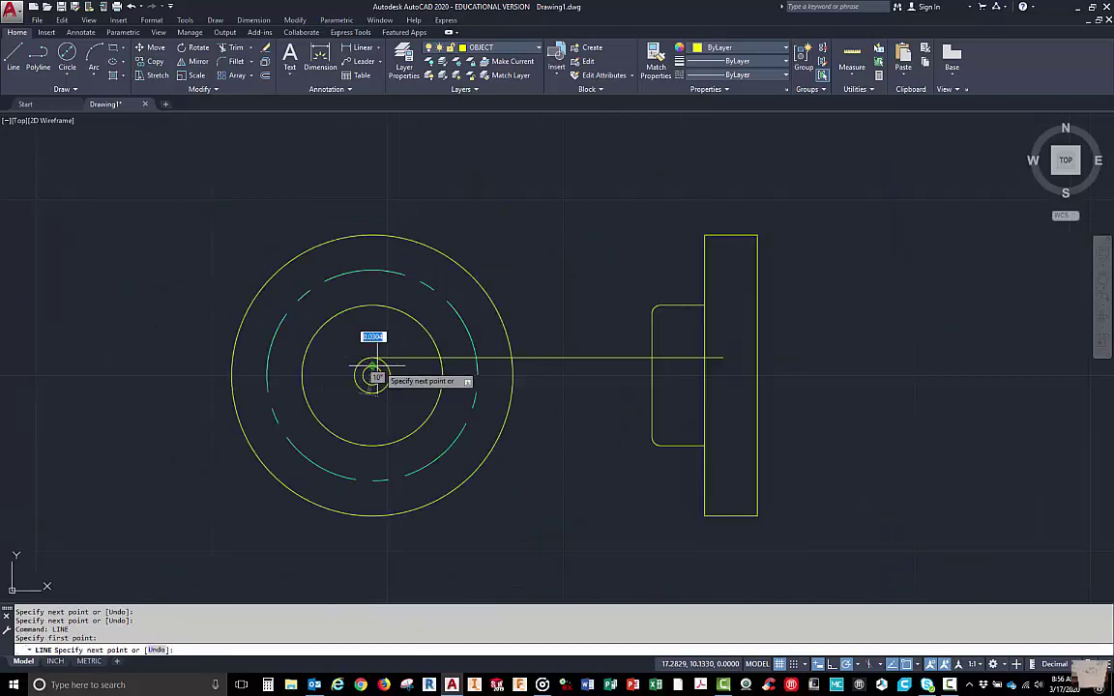
pyautogui.click(682, 366)
pyautogui.rightClick(678, 366)
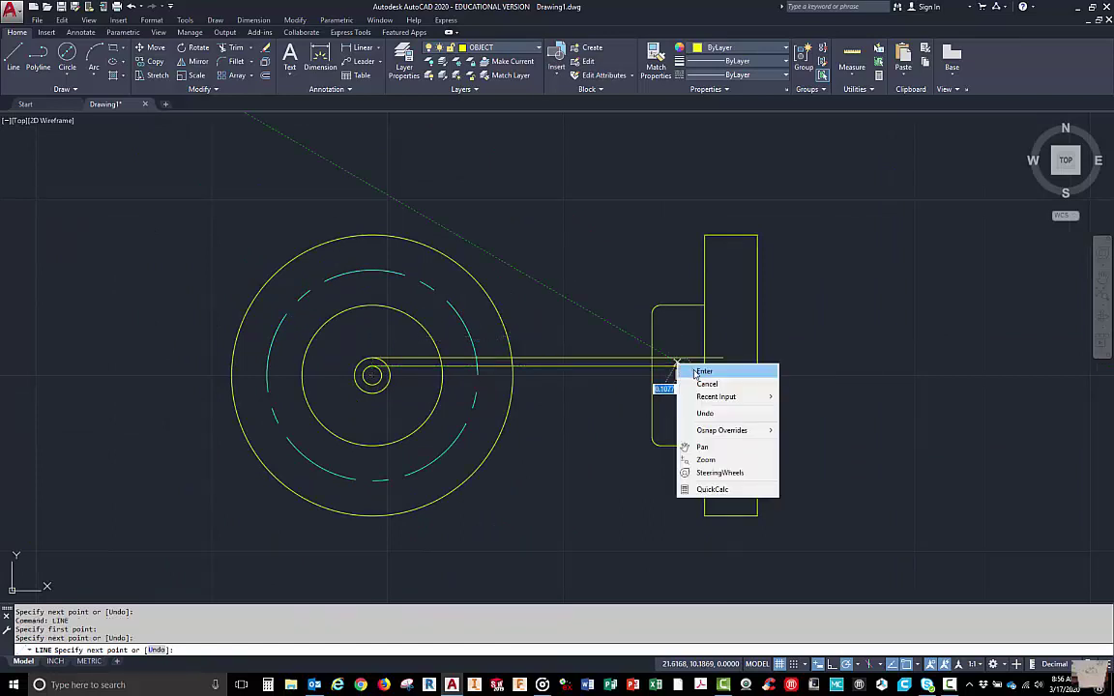
pyautogui.click(698, 370)
# Draw projection lines from the bottoms of the inner and outer hole circles into the side view.
pyautogui.rightClick(497, 435)
pyautogui.click(571, 433)
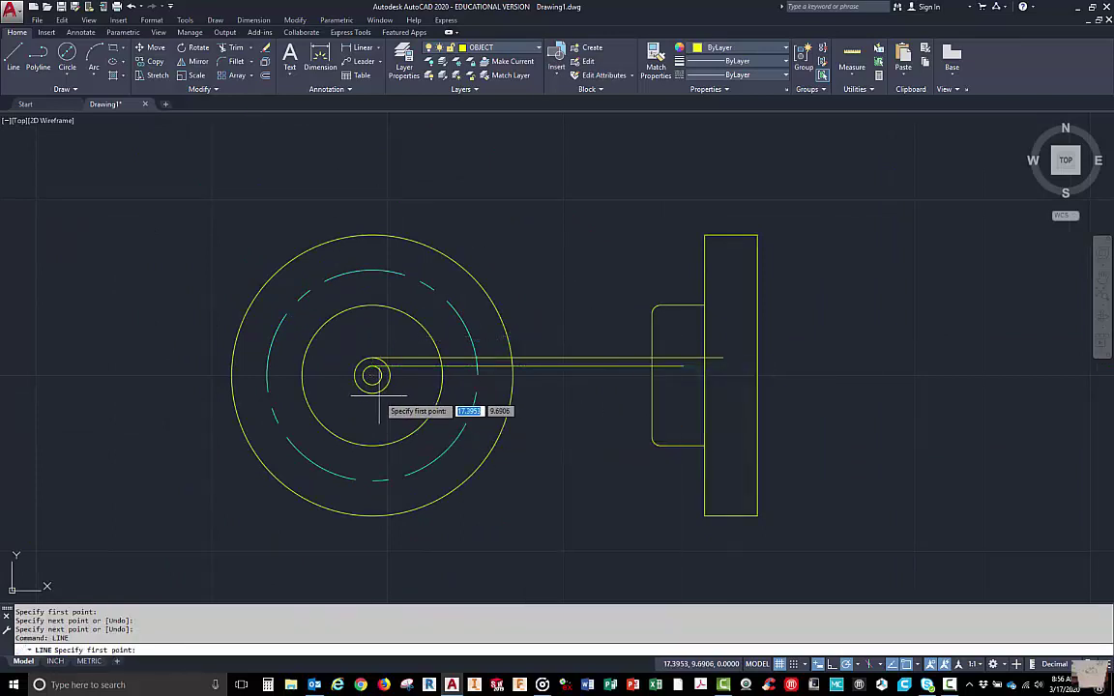
pyautogui.click(371, 375)
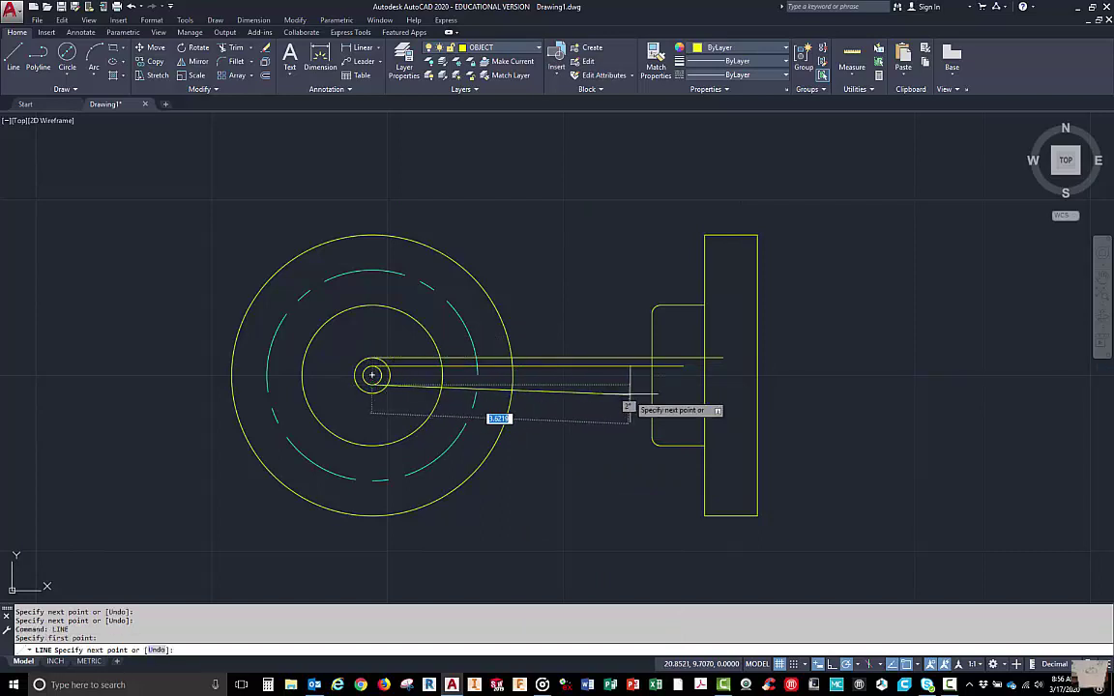
pyautogui.rightClick(682, 388)
pyautogui.click(701, 394)
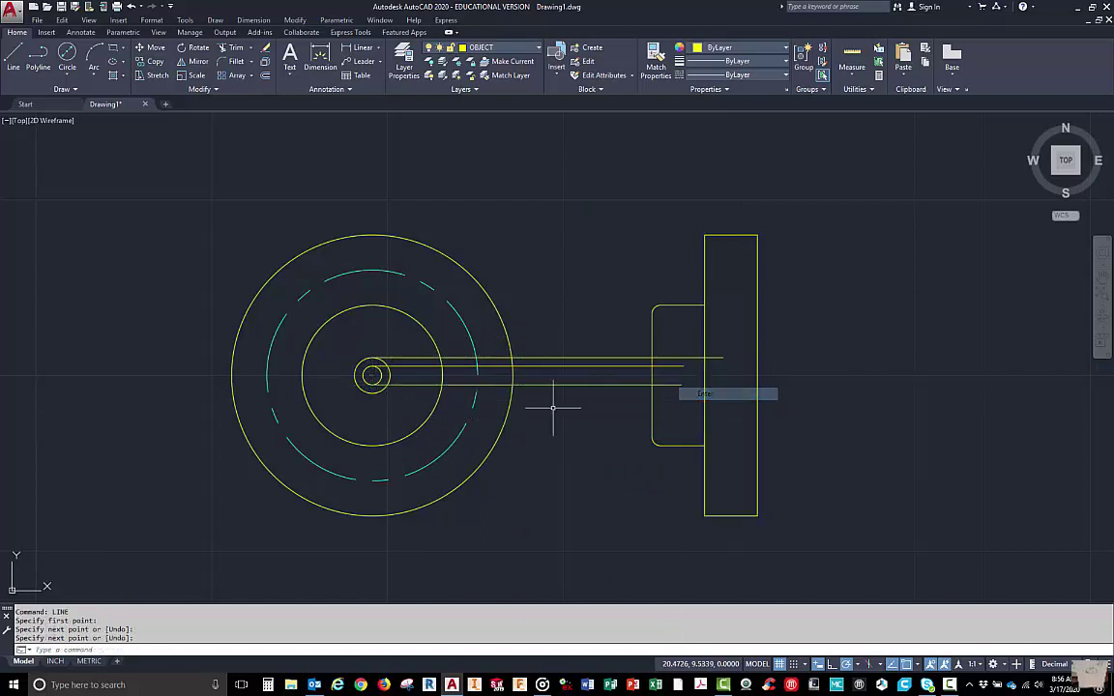
pyautogui.rightClick(400, 415)
pyautogui.click(440, 423)
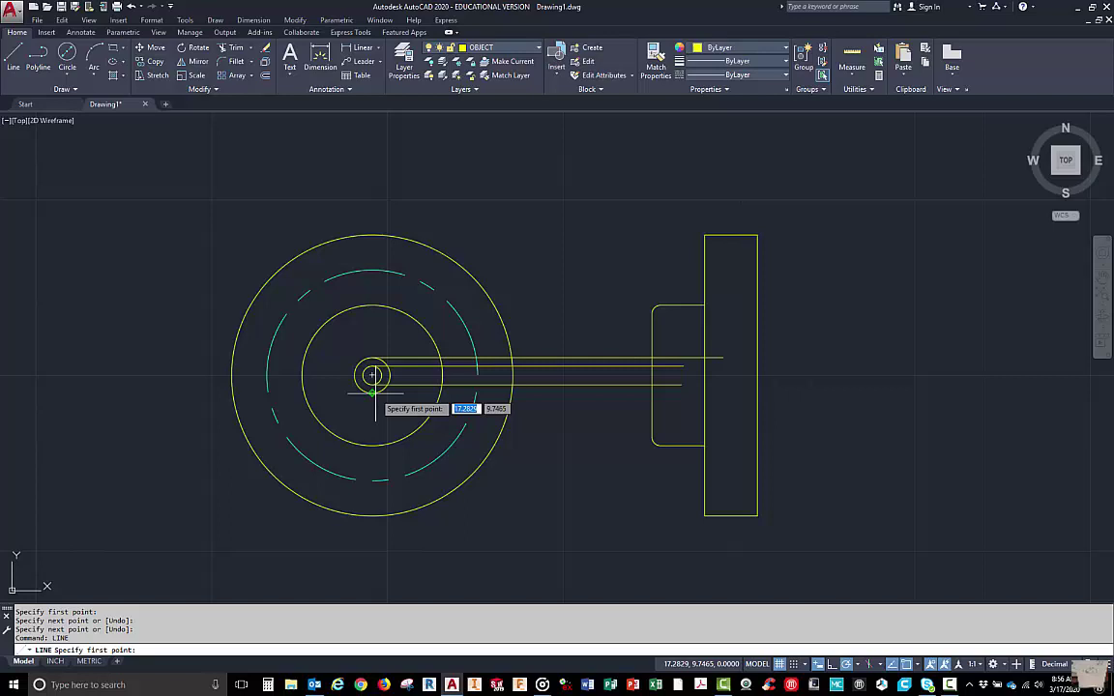
pyautogui.click(371, 375)
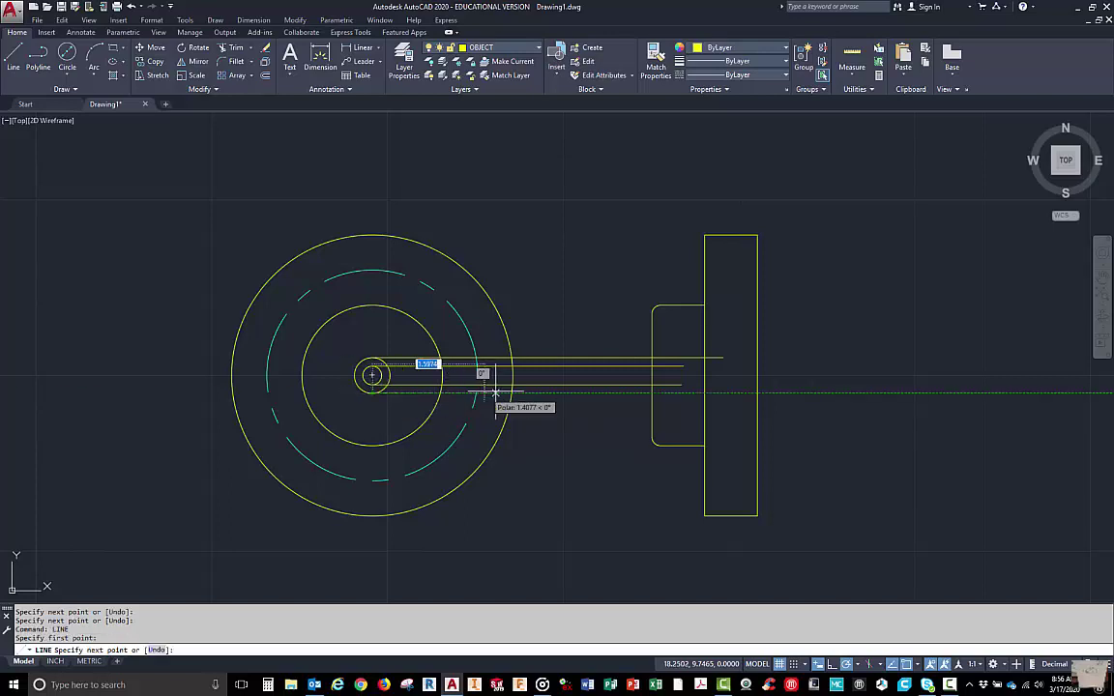
pyautogui.click(682, 392)
pyautogui.rightClick(667, 397)
pyautogui.click(681, 405)
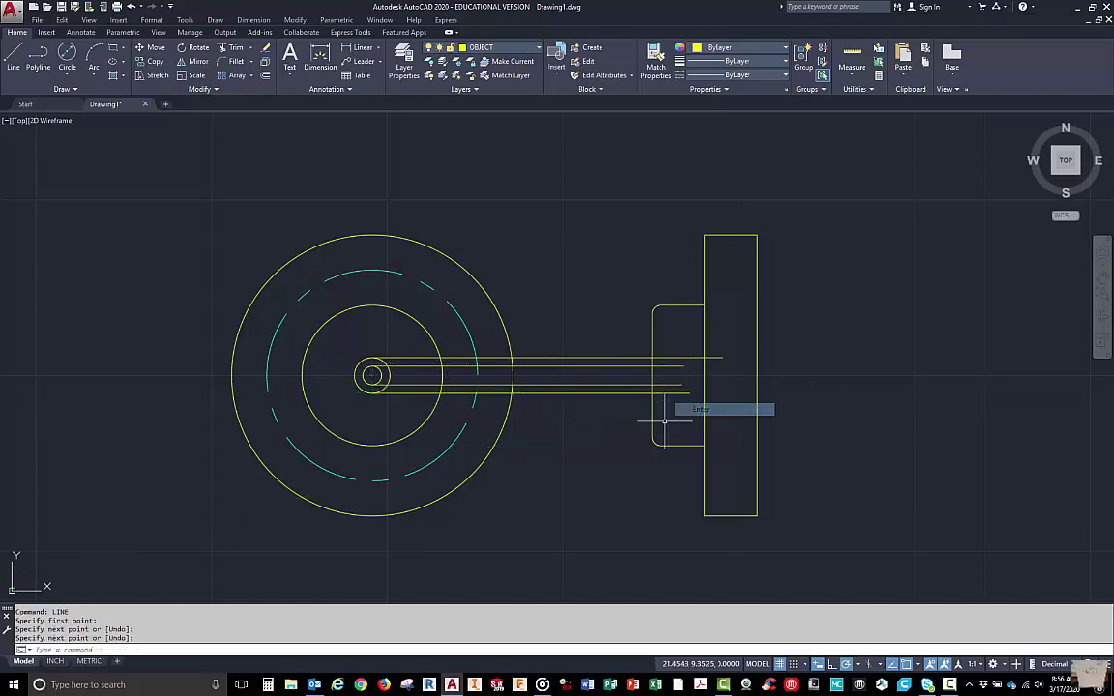
pyautogui.scroll(2, 682, 387)
pyautogui.scroll(2, 674, 385)
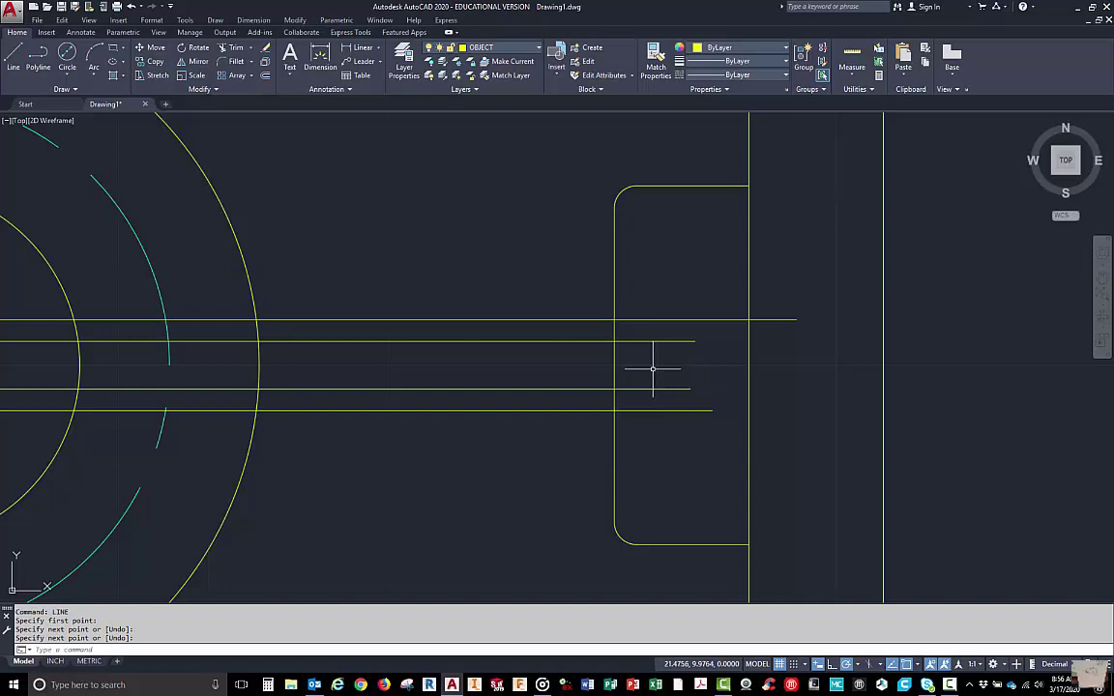
pyautogui.scroll(-2, 653, 368)
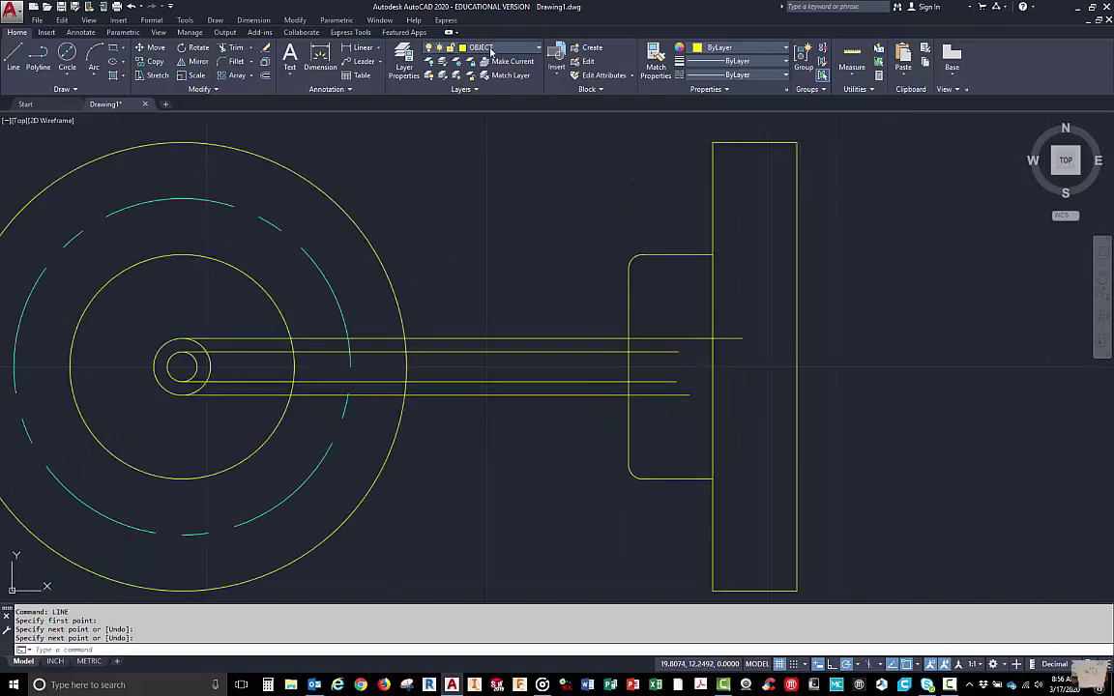
# Make CENTER the current layer and add a center mark to the front view circles.
pyautogui.click(490, 52)
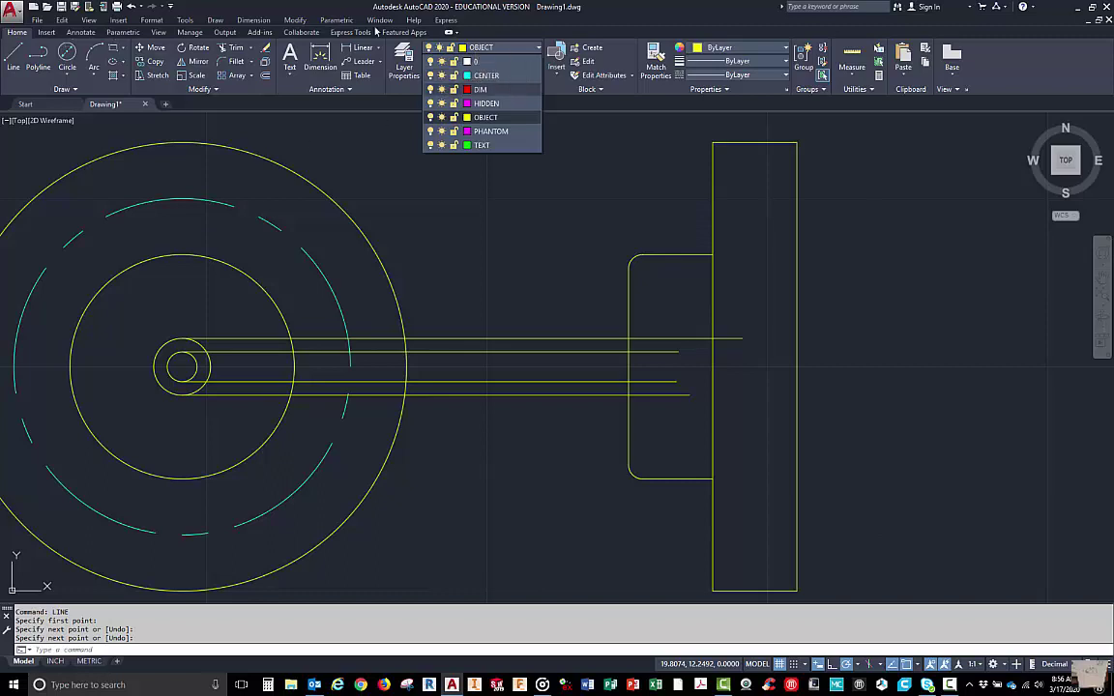
pyautogui.click(502, 77)
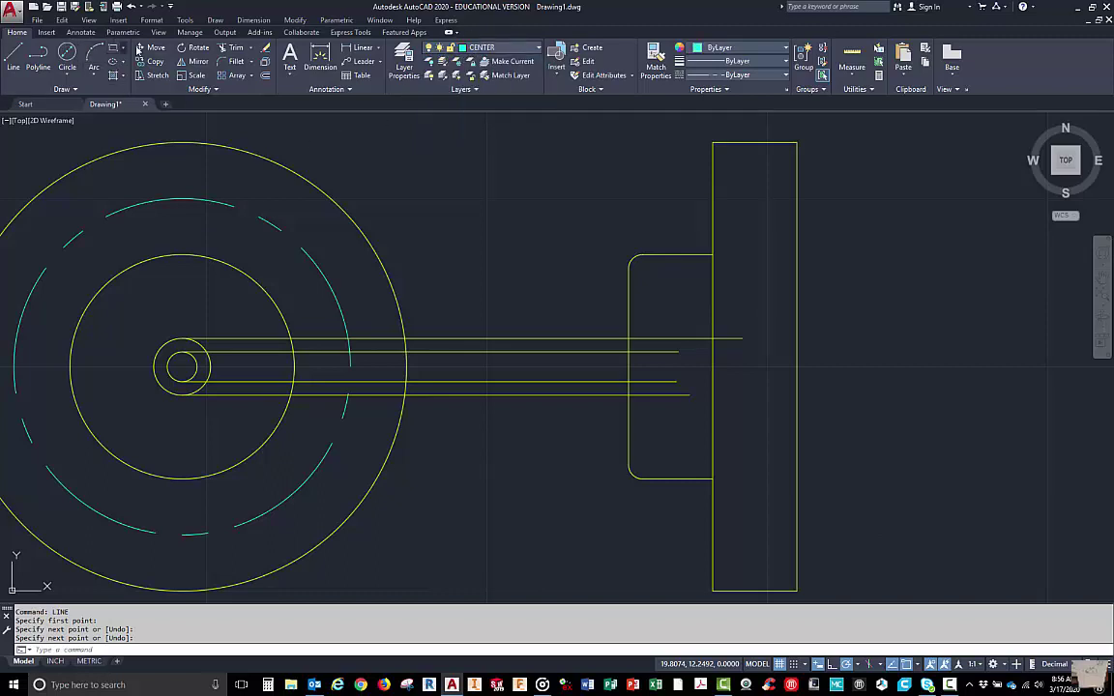
pyautogui.click(80, 32)
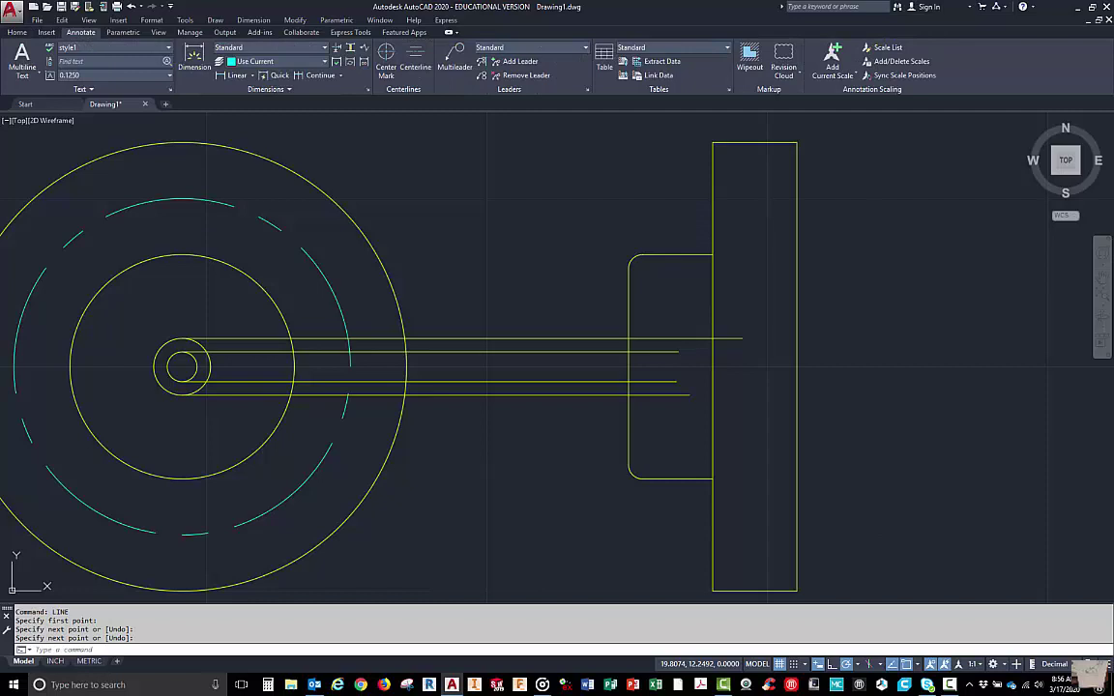
pyautogui.click(386, 56)
pyautogui.click(198, 135)
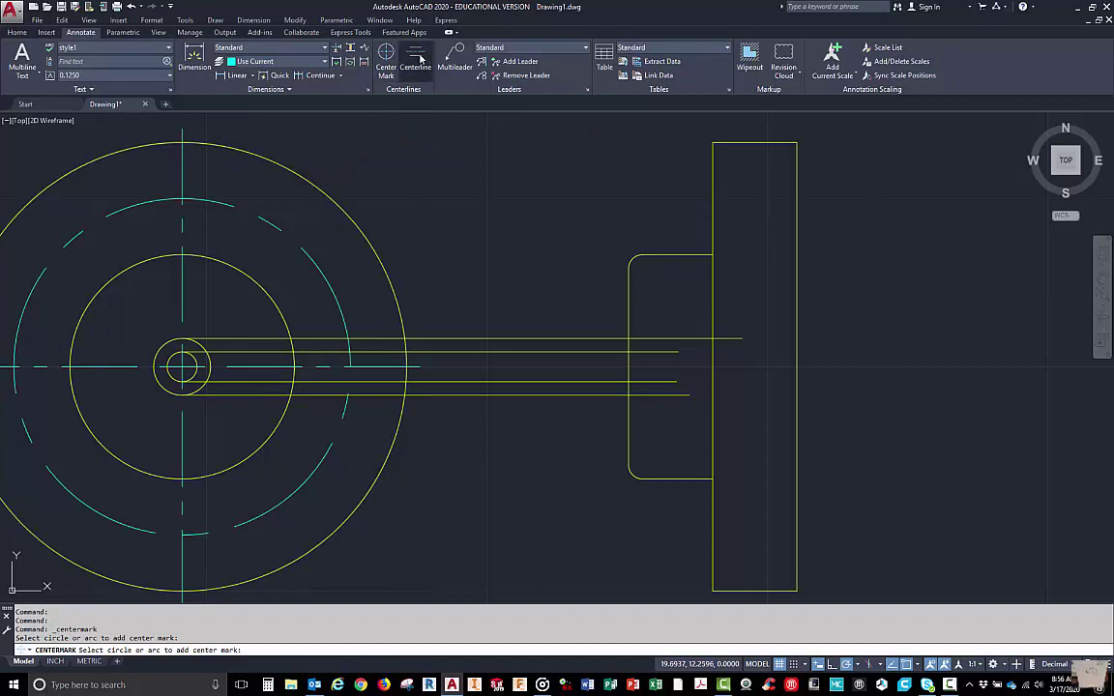
# Add a centerline between the side view's top and bottom hole lines and select it.
pyautogui.click(420, 59)
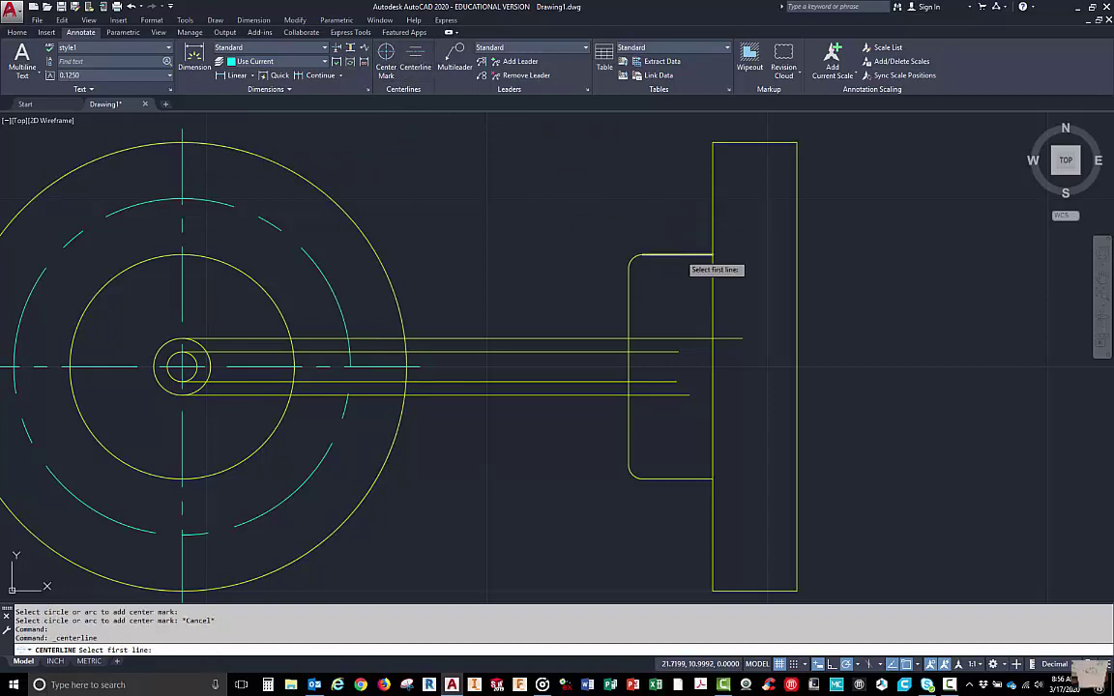
pyautogui.click(676, 255)
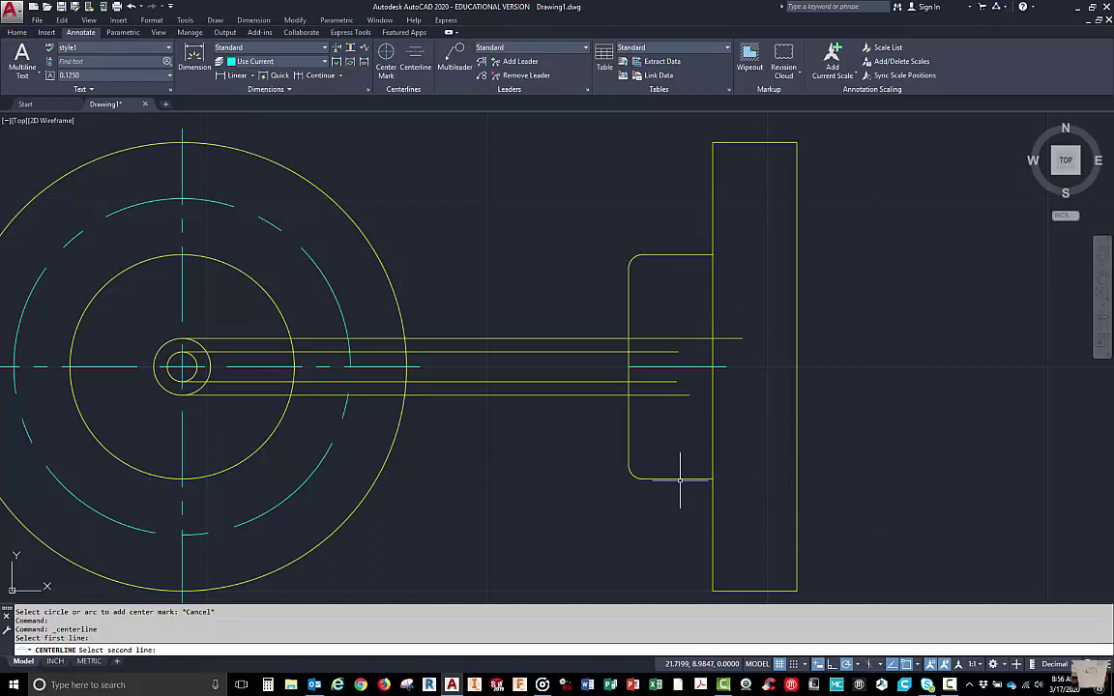
pyautogui.click(678, 479)
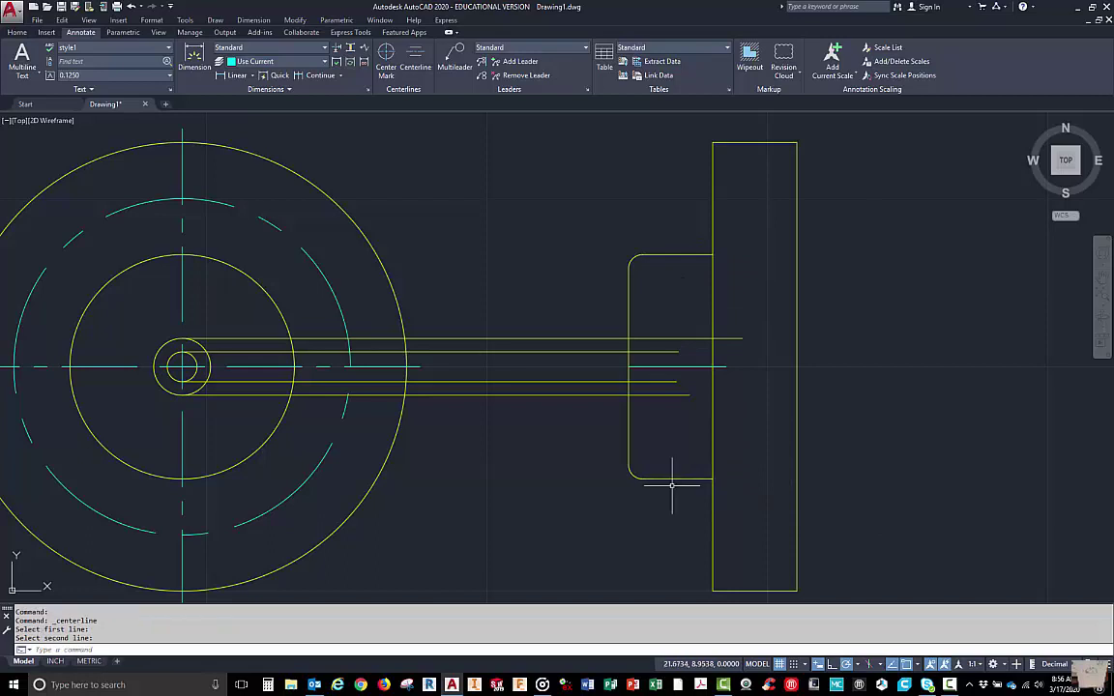
pyautogui.click(645, 366)
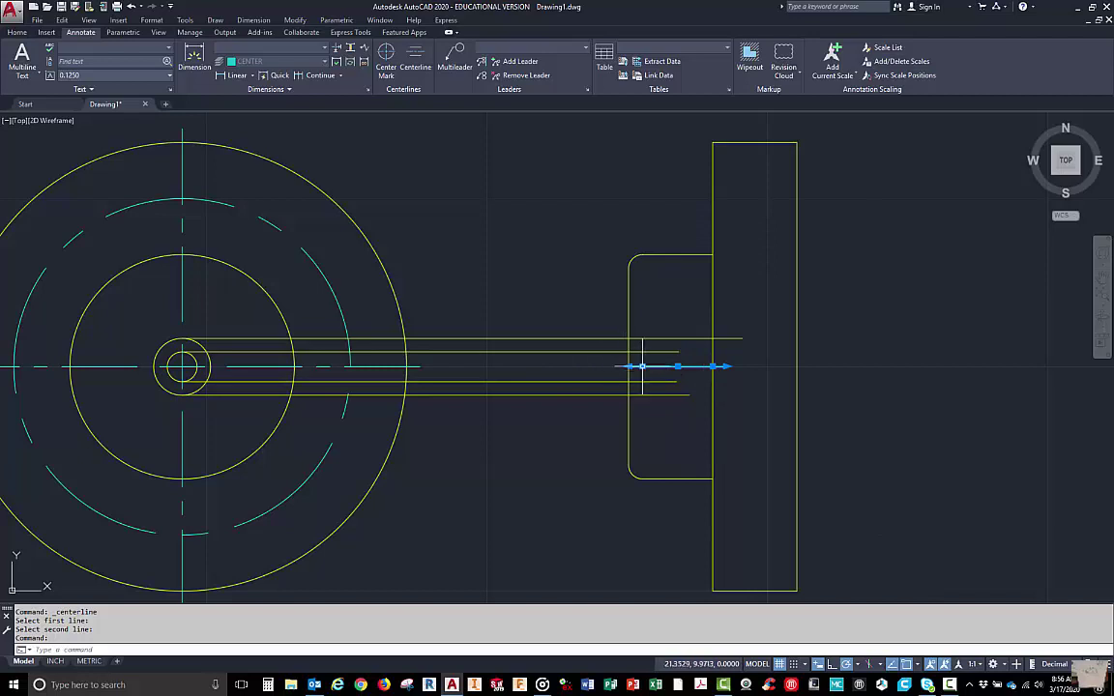
# Stretch the side view's centerline end past the part's right face.
pyautogui.click(642, 366)
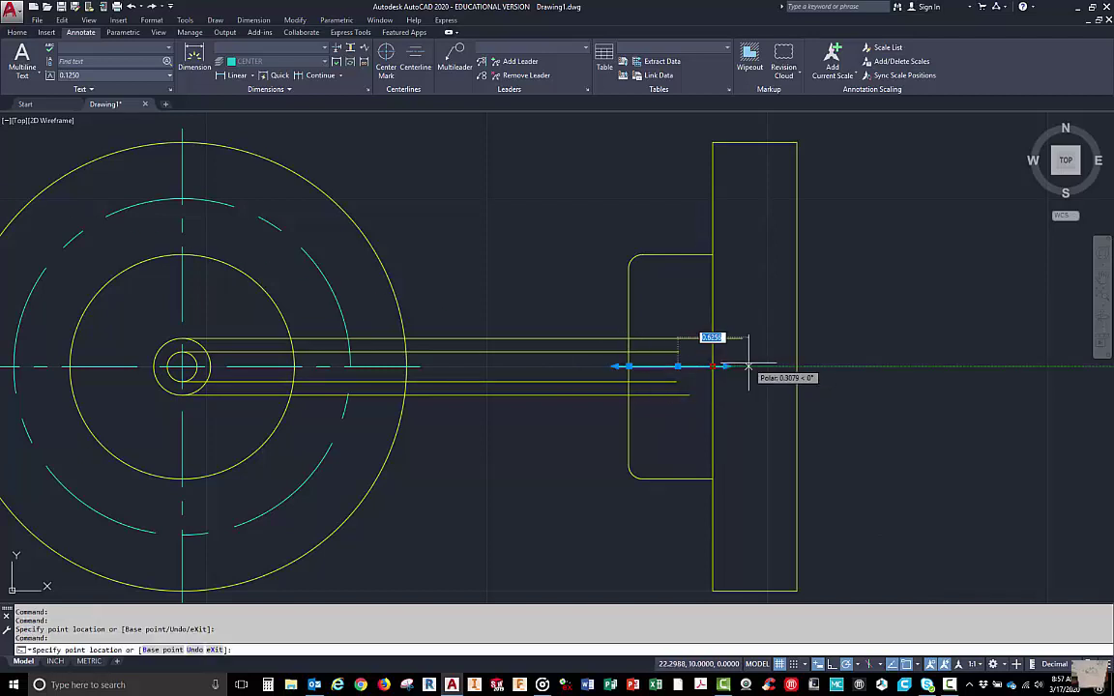
pyautogui.click(793, 367)
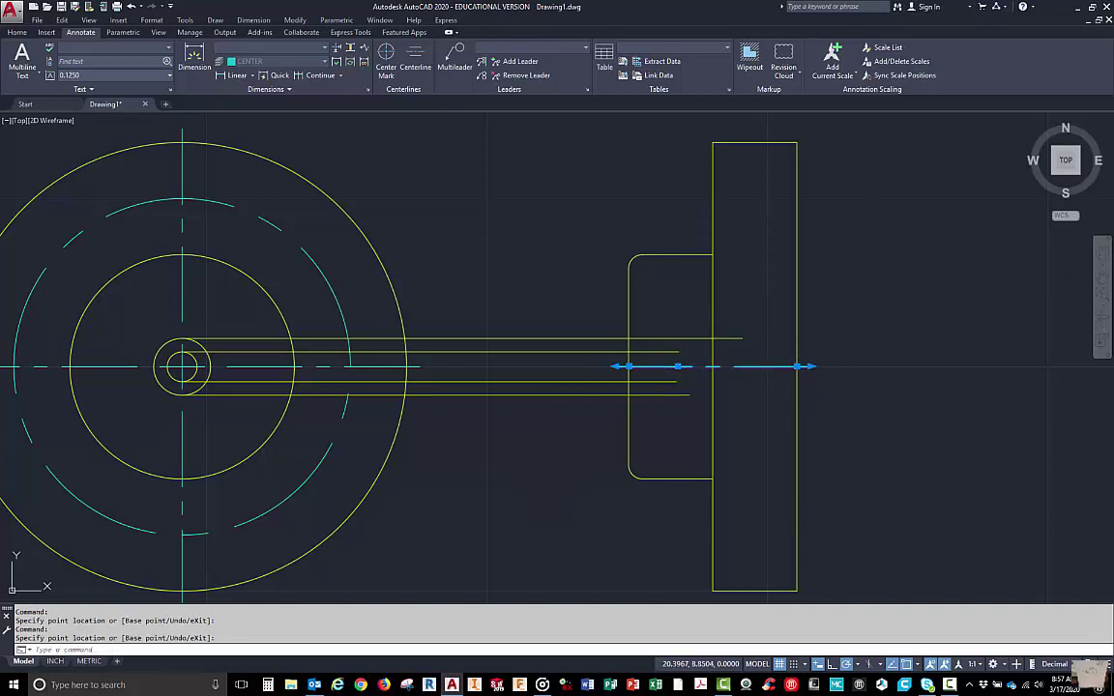
pyautogui.press('Escape')
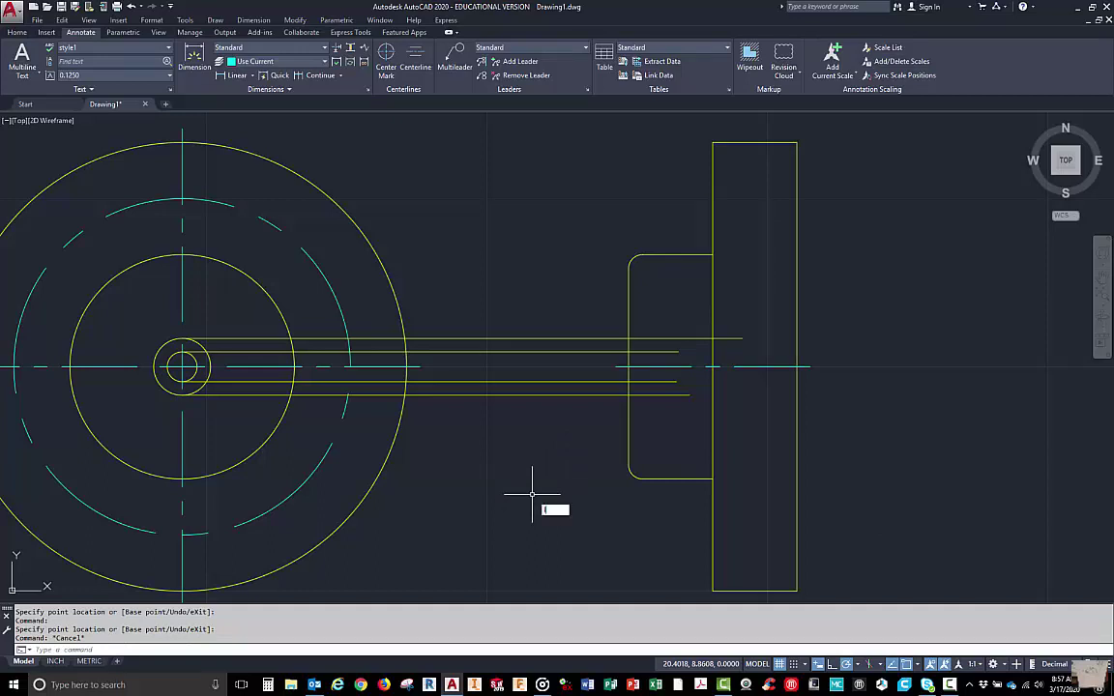
# Set the linetype scale to 0.5 with LTS.
pyautogui.write('lts')
pyautogui.press('Return')
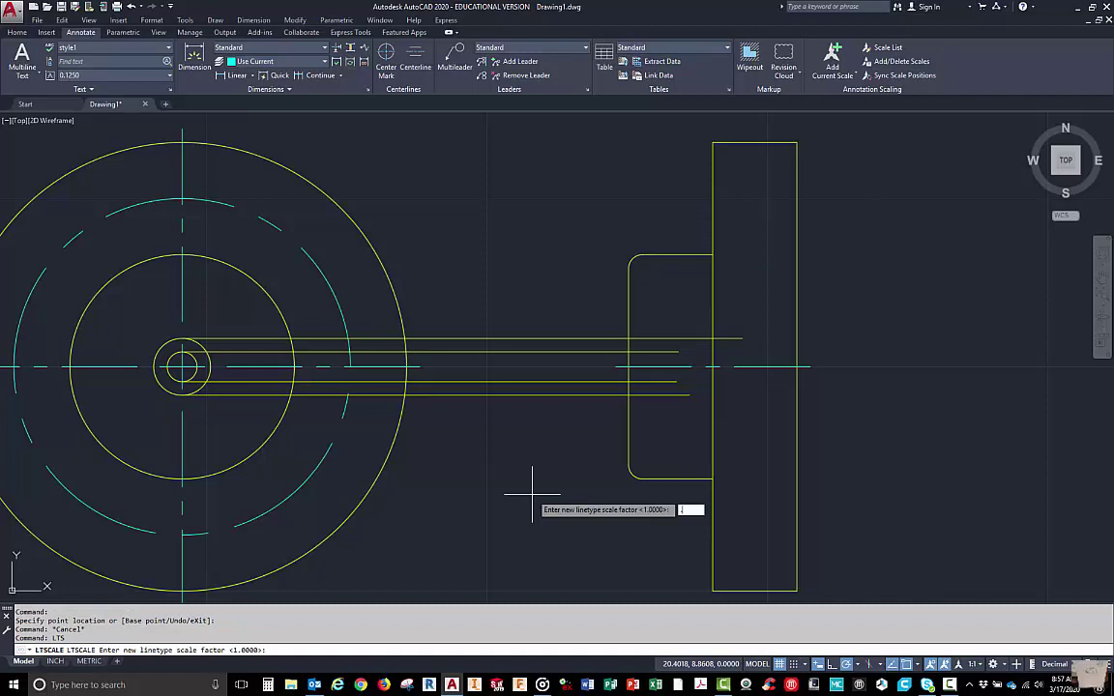
pyautogui.write('.5]')
pyautogui.press('Return')
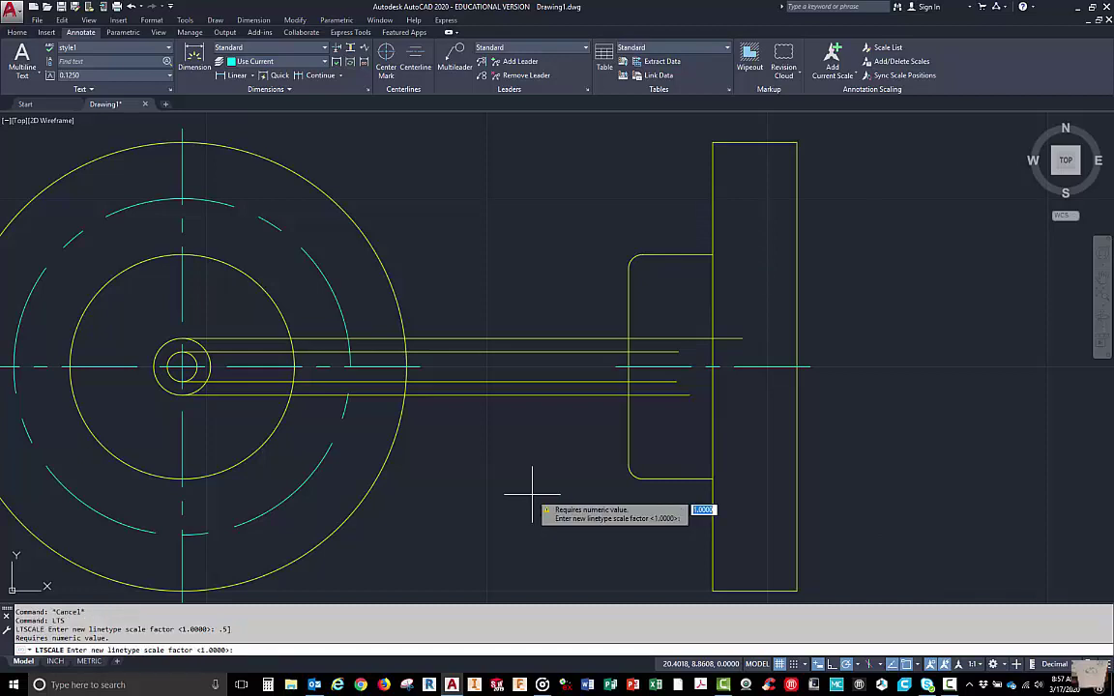
pyautogui.write('.5')
pyautogui.press('Return')
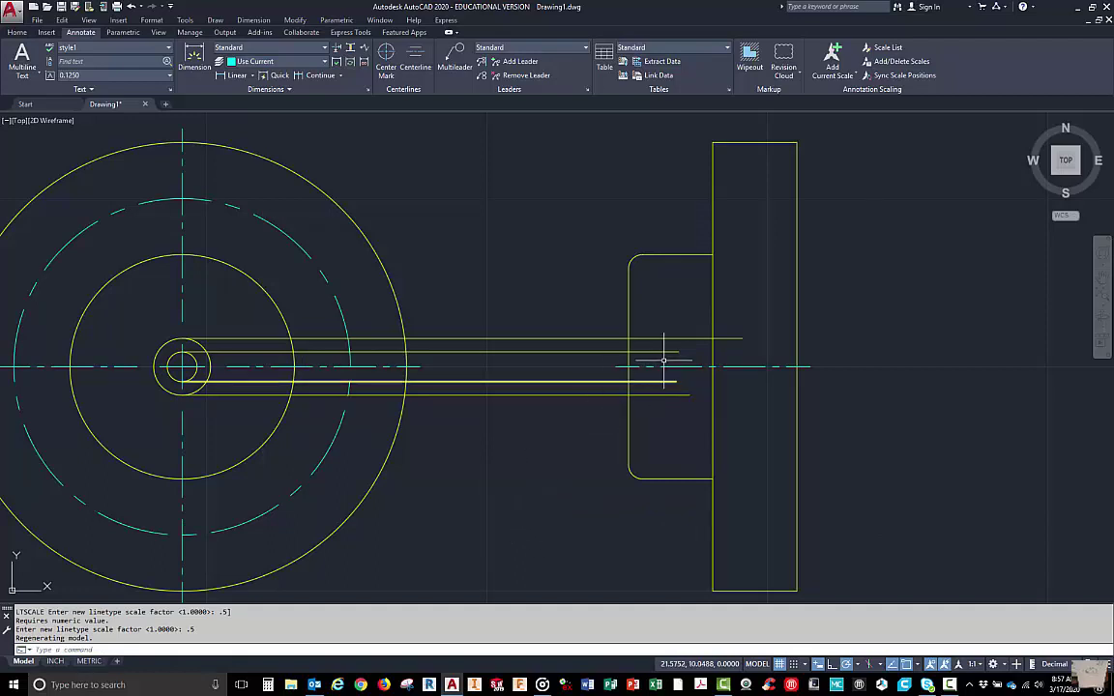
# Zoom in on the side view's hole lines and start the Line tool from the Home tab.
pyautogui.scroll(5, 663, 361)
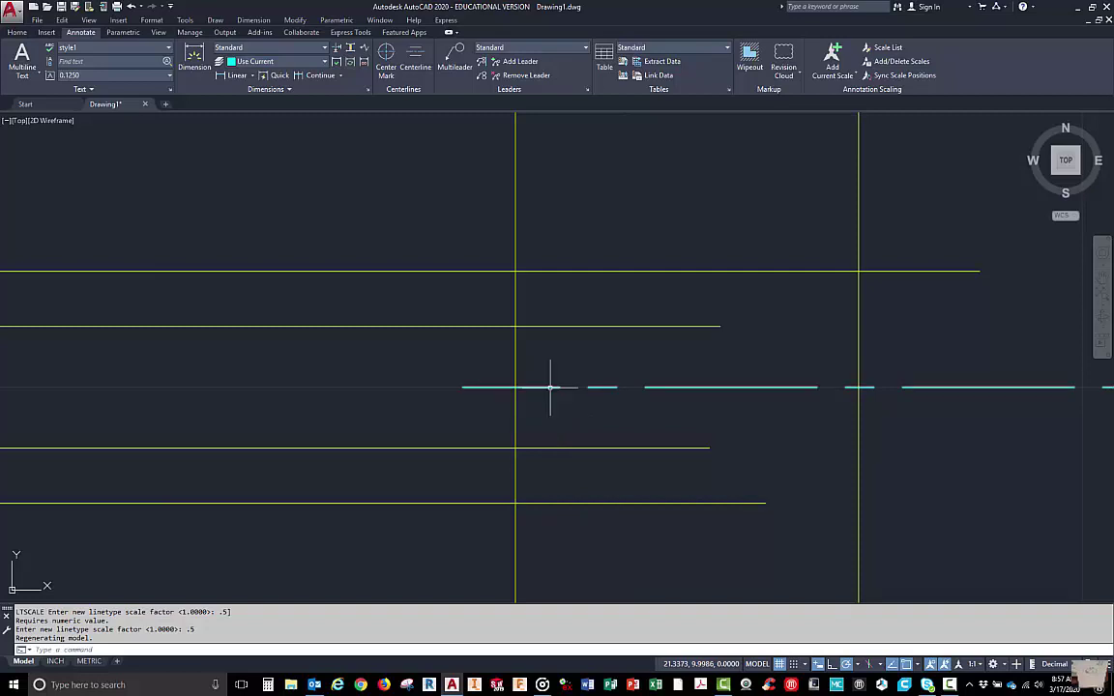
pyautogui.moveTo(546, 388)
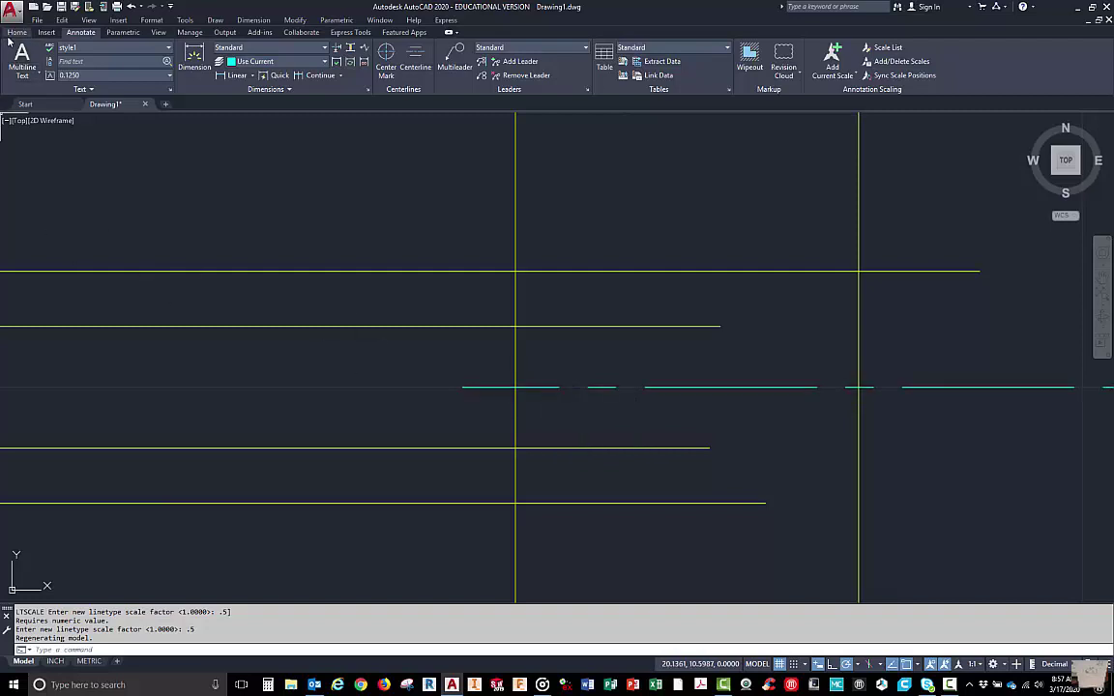
pyautogui.click(13, 33)
pyautogui.click(12, 59)
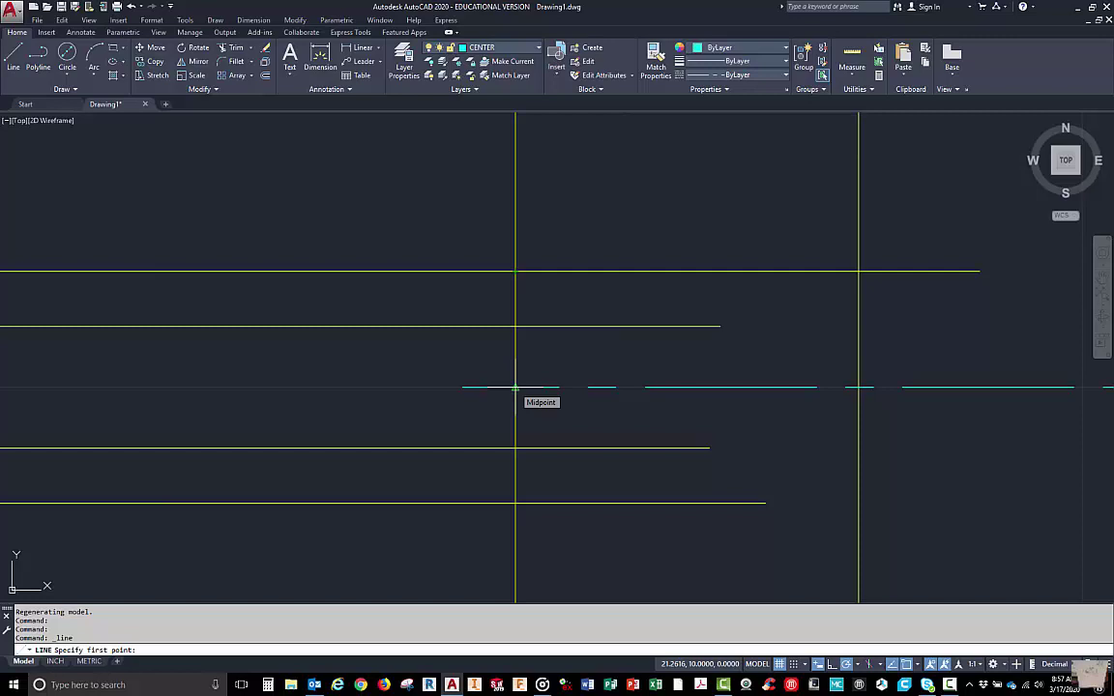
# Draw a short line left from the face-edge intersection and rotate it -50° about its right end.
pyautogui.click(515, 271)
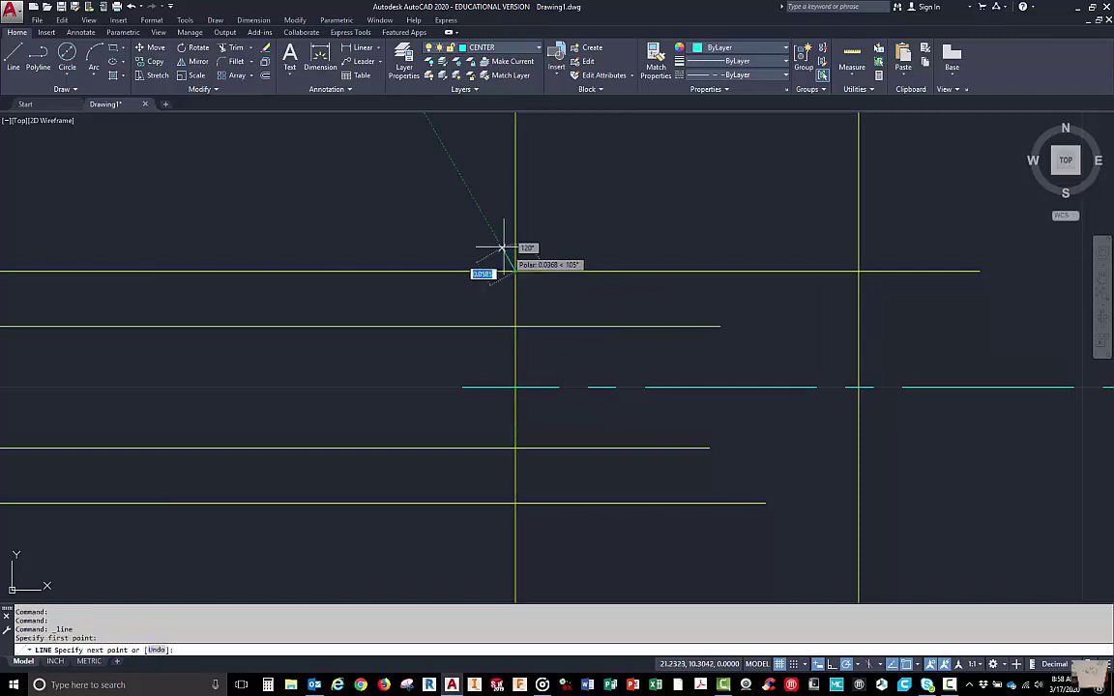
pyautogui.click(290, 272)
pyautogui.rightClick(287, 291)
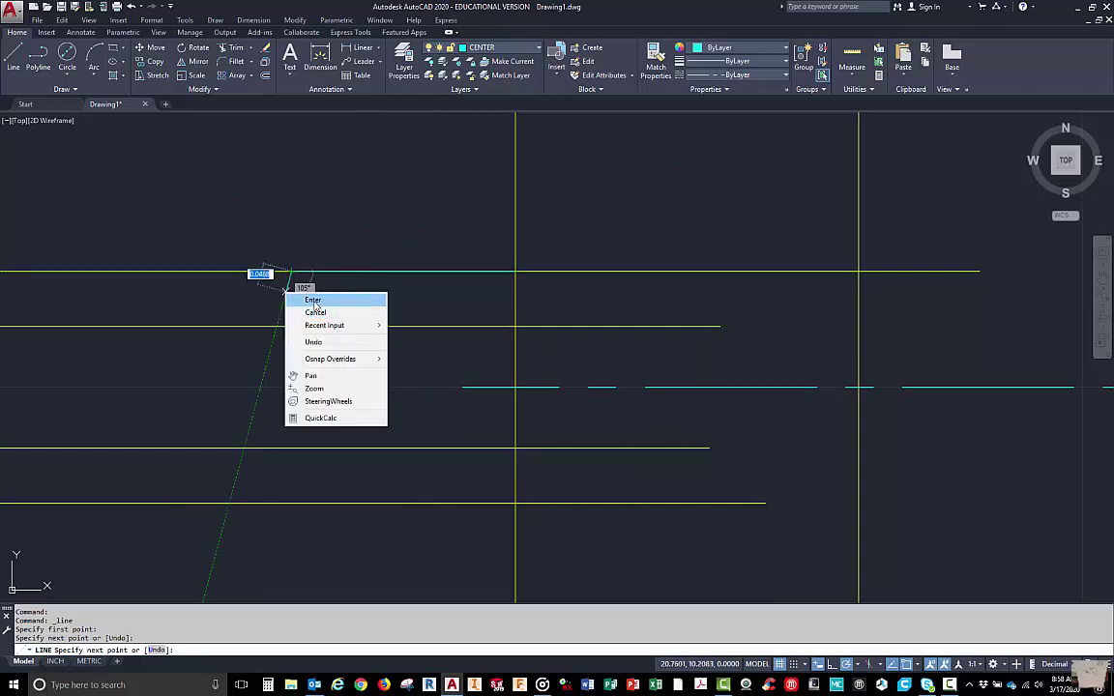
pyautogui.click(313, 302)
pyautogui.click(196, 48)
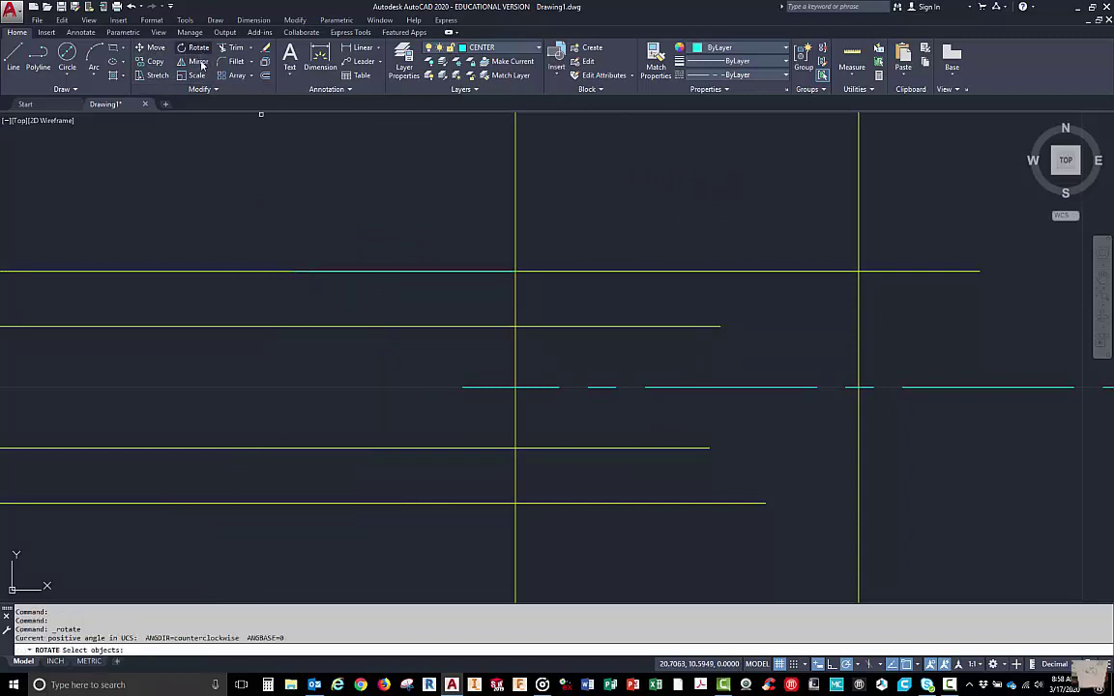
pyautogui.click(333, 272)
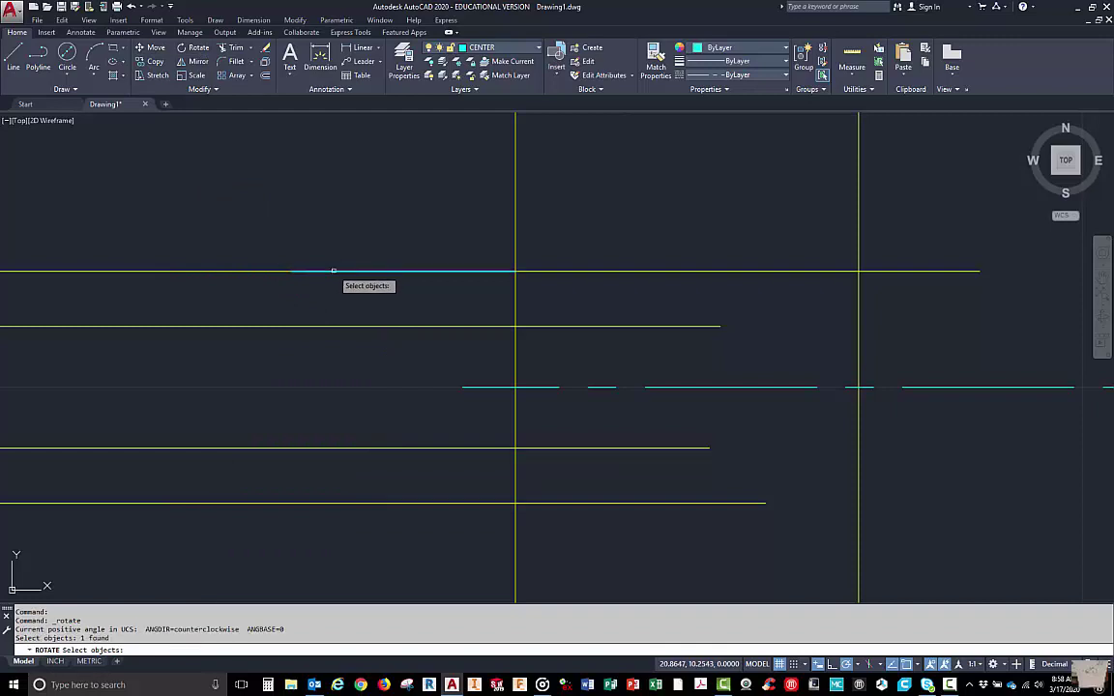
pyautogui.press('Return')
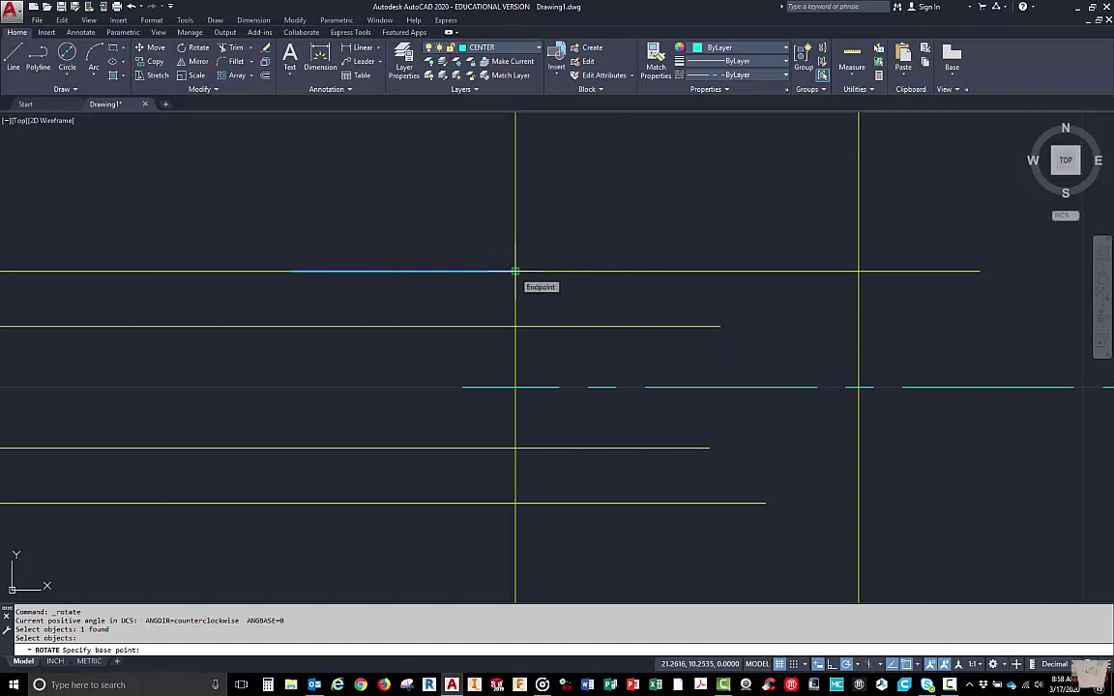
pyautogui.click(515, 272)
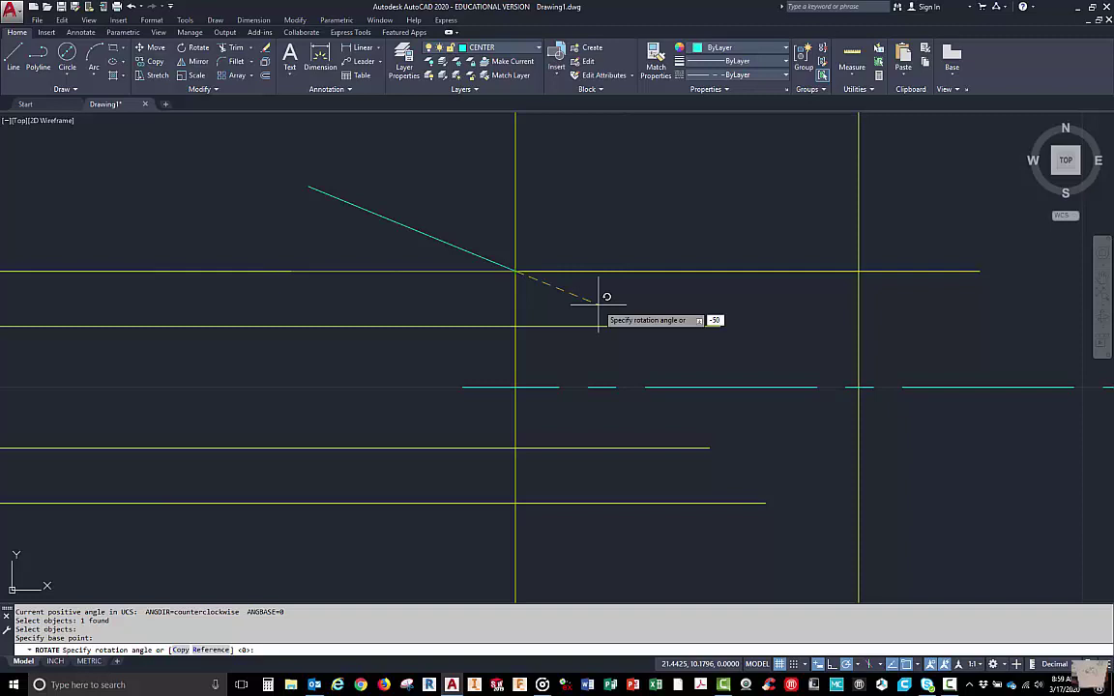
pyautogui.press('Return')
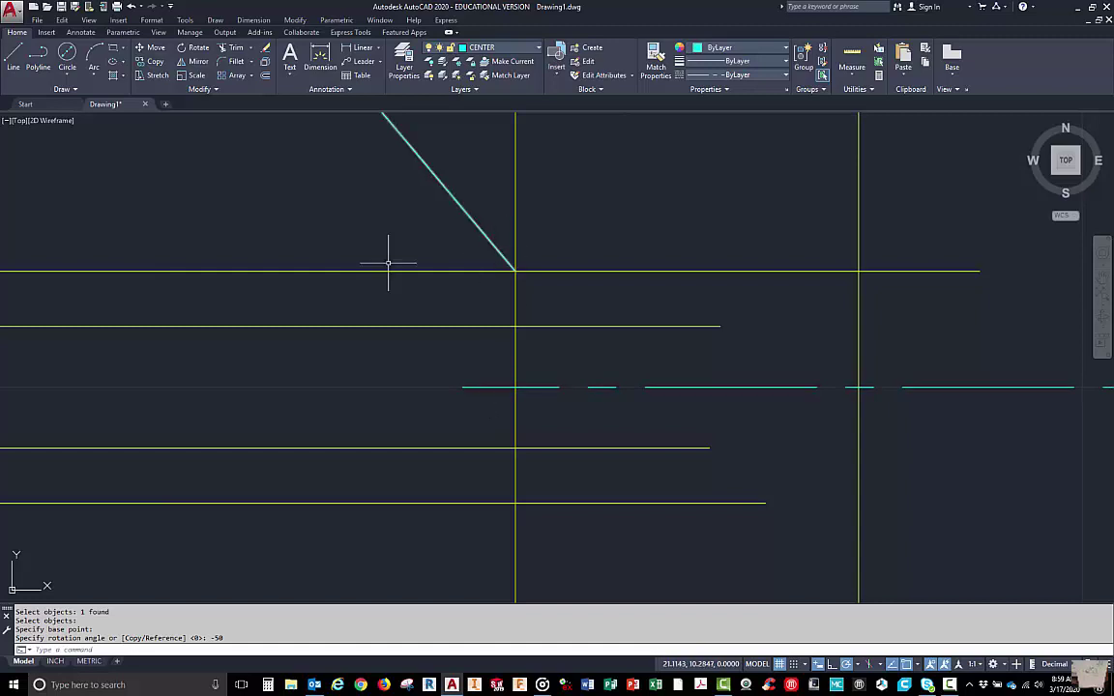
# Extend the slanted line down to the lower hole line.
pyautogui.click(250, 48)
pyautogui.click(248, 88)
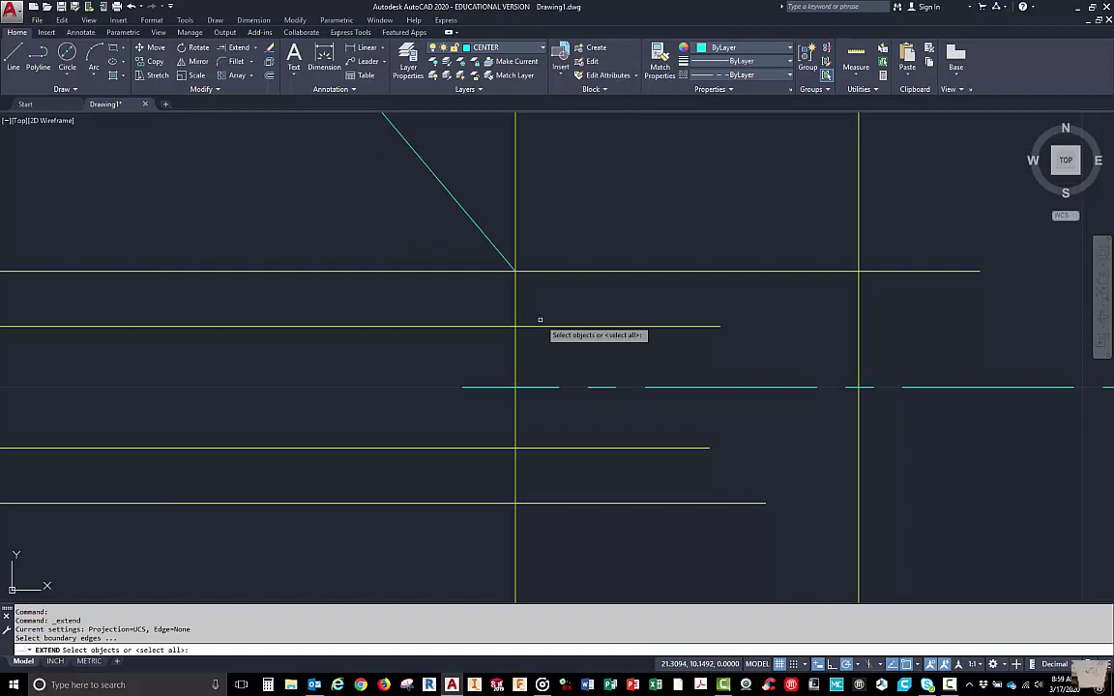
pyautogui.click(603, 307)
pyautogui.click(562, 342)
pyautogui.press('Return')
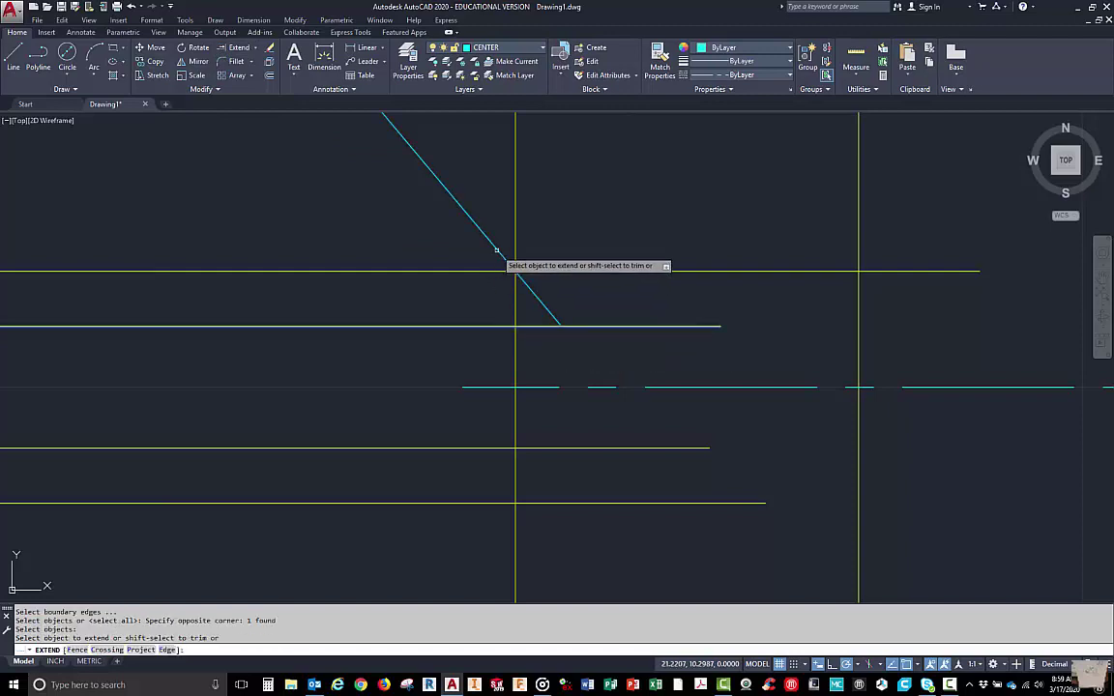
pyautogui.rightClick(478, 300)
pyautogui.click(495, 306)
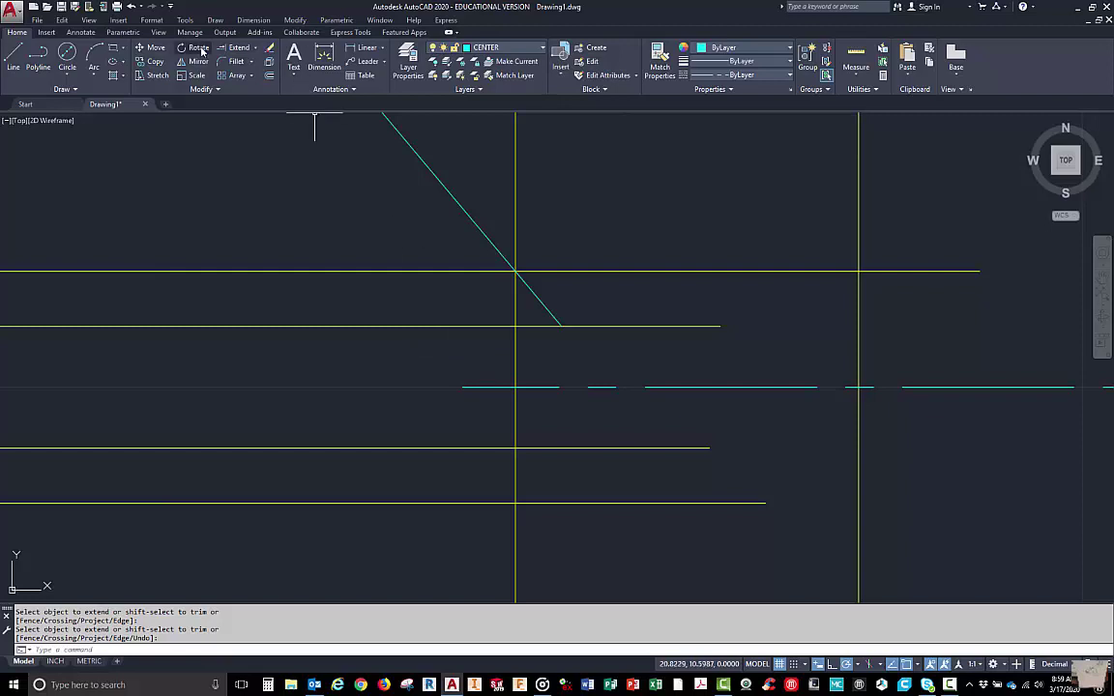
# Trim off the slanted line's part beyond the part's vertical face.
pyautogui.click(255, 48)
pyautogui.click(230, 68)
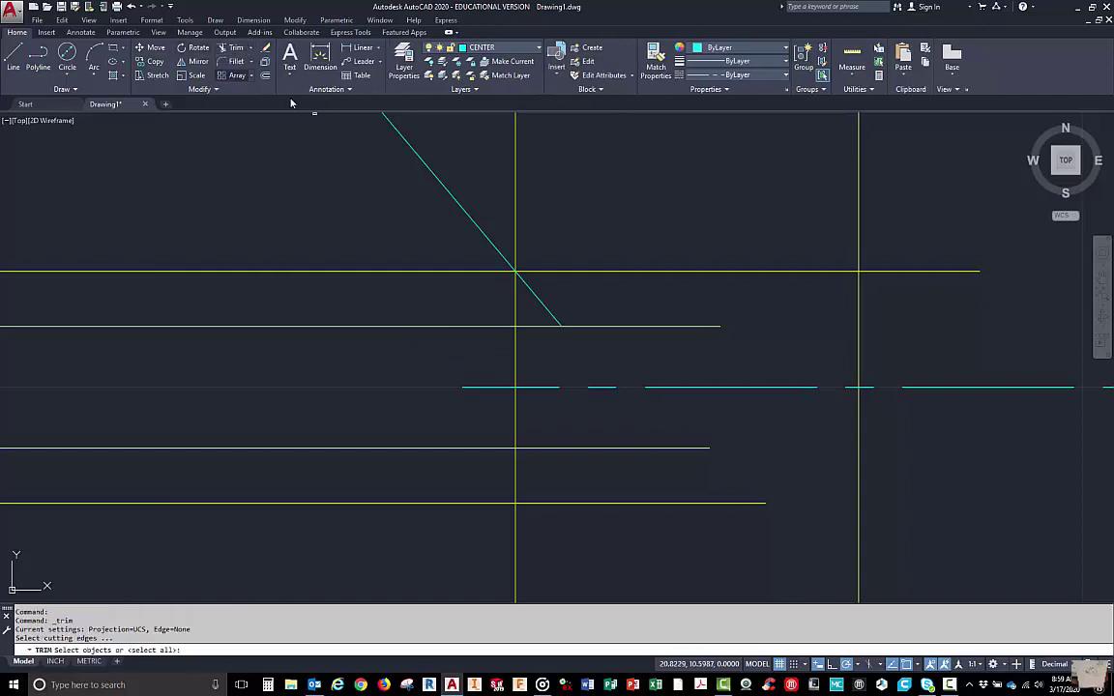
pyautogui.click(515, 274)
pyautogui.press('Return')
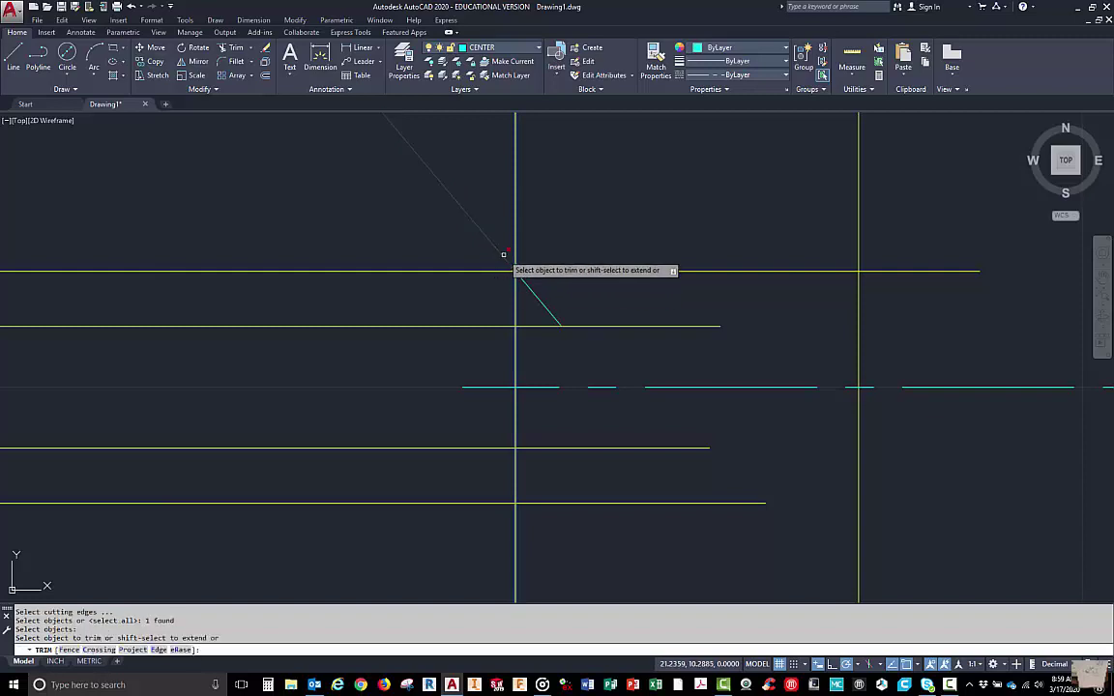
pyautogui.click(501, 249)
pyautogui.rightClick(438, 243)
pyautogui.click(473, 252)
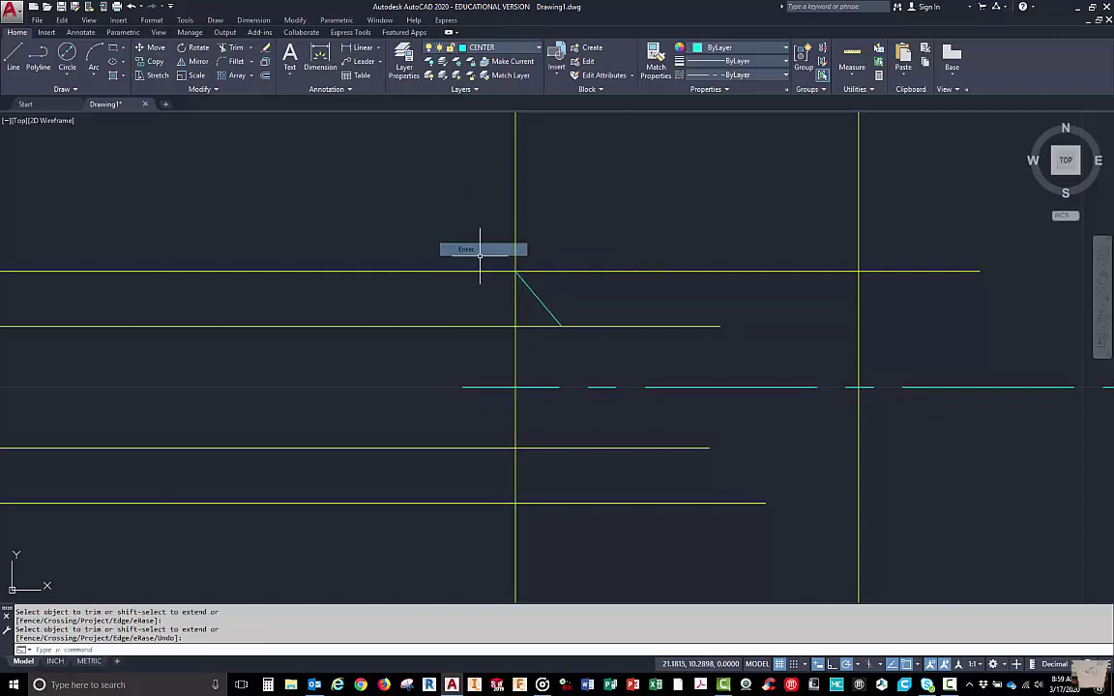
pyautogui.click(531, 291)
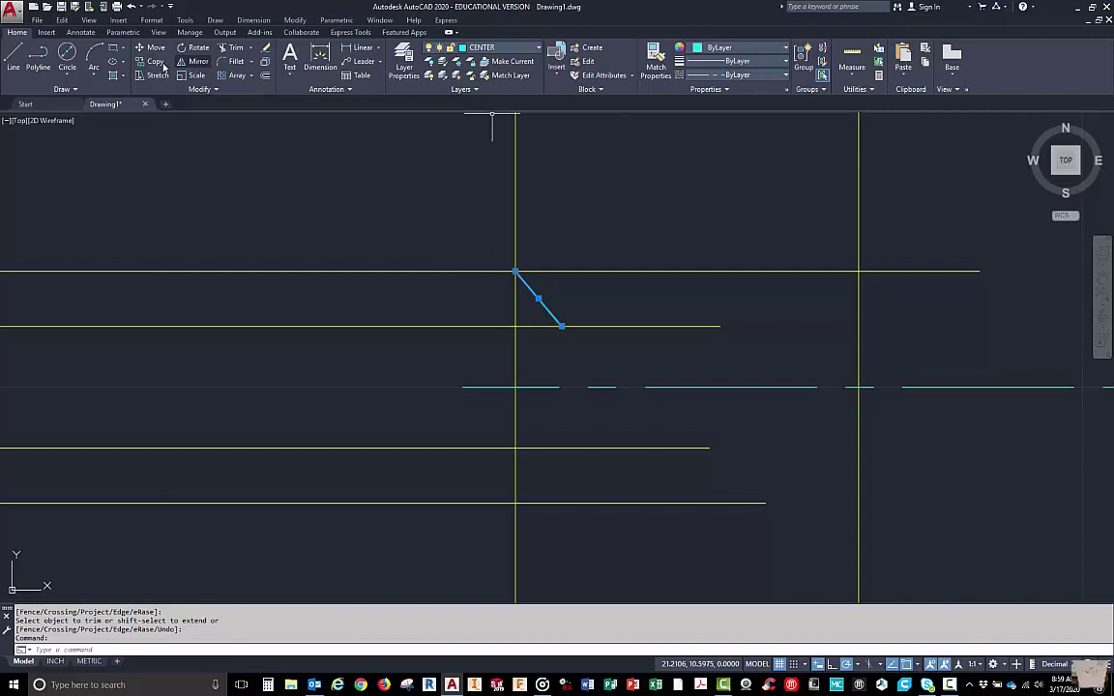
# Deselect the angled line and make OBJECT the current layer.
pyautogui.click(434, 46)
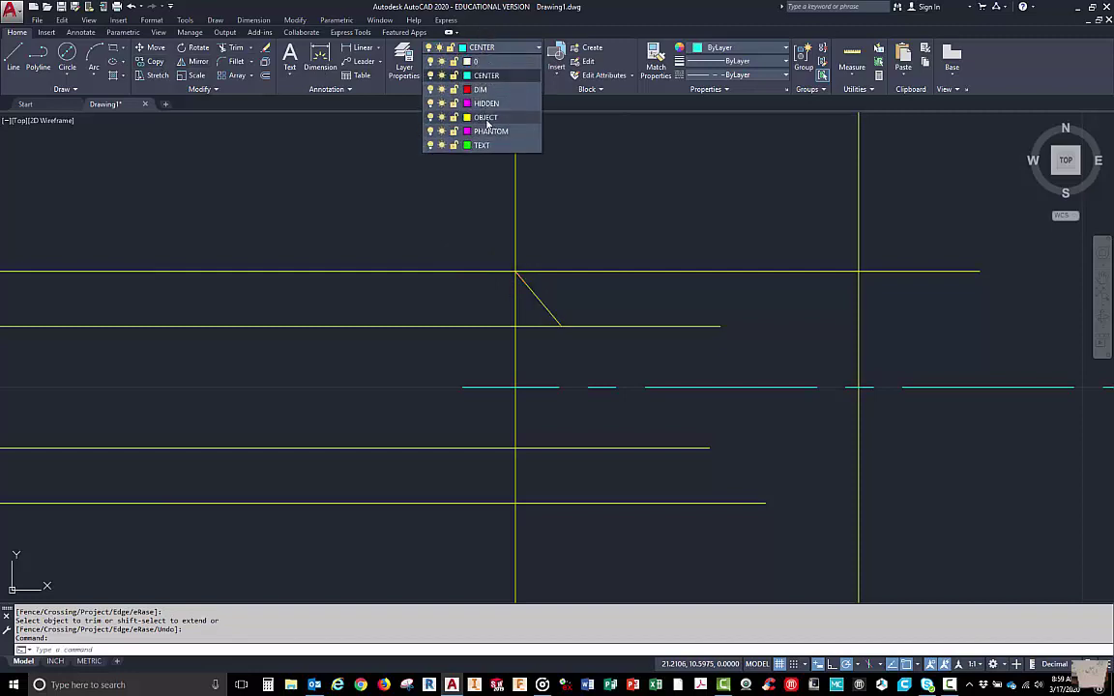
pyautogui.press('Escape')
pyautogui.press('Escape')
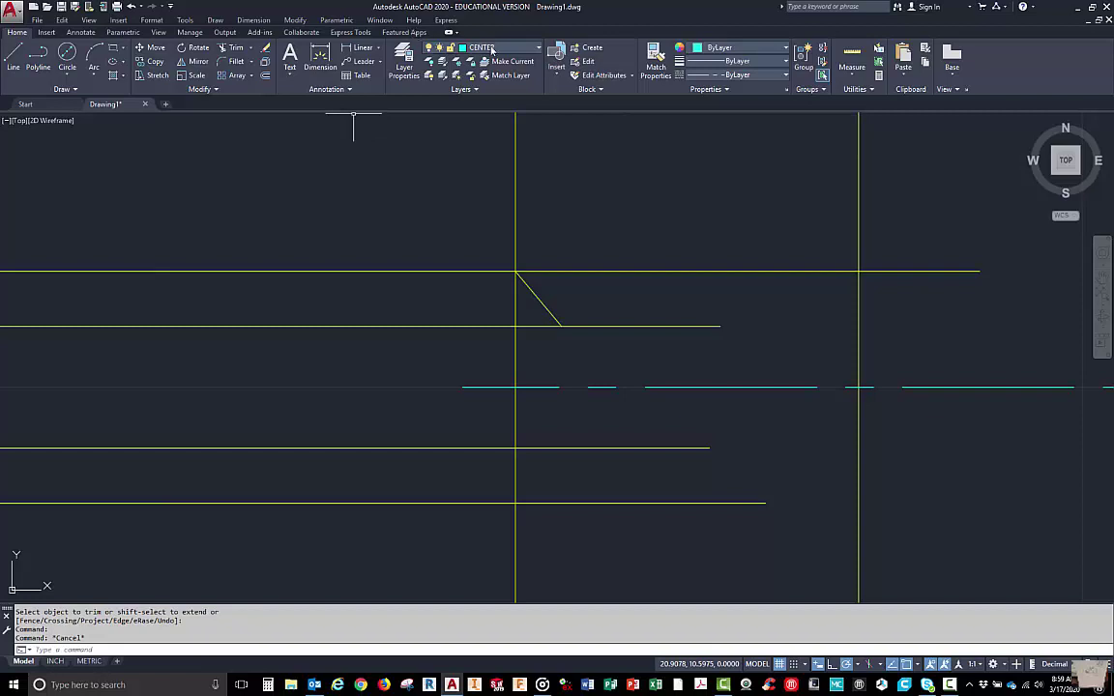
pyautogui.click(445, 46)
pyautogui.click(486, 117)
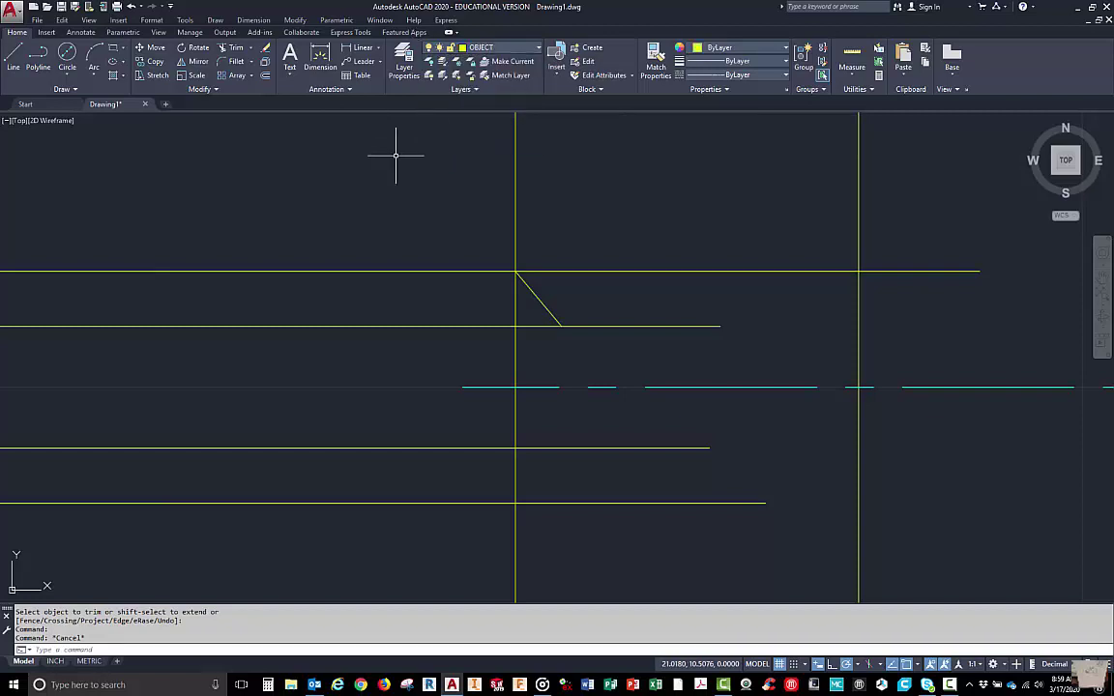
# Draw the vertical hole edge and the lower angled countersink edge from the diagonal's lower end.
pyautogui.click(13, 56)
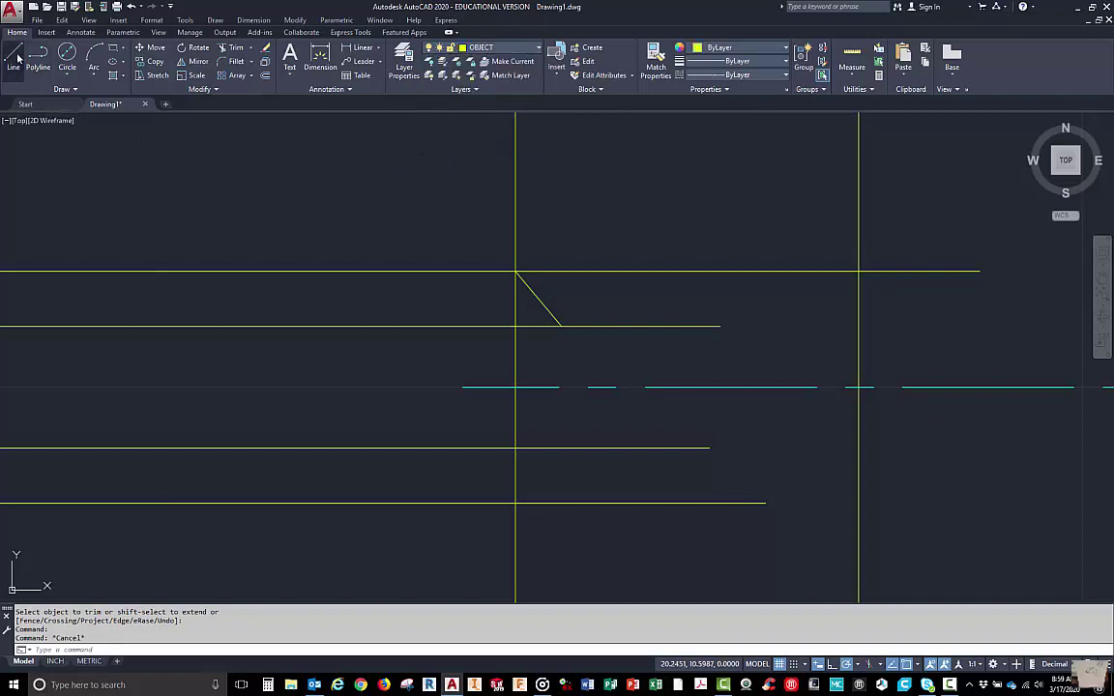
pyautogui.click(561, 326)
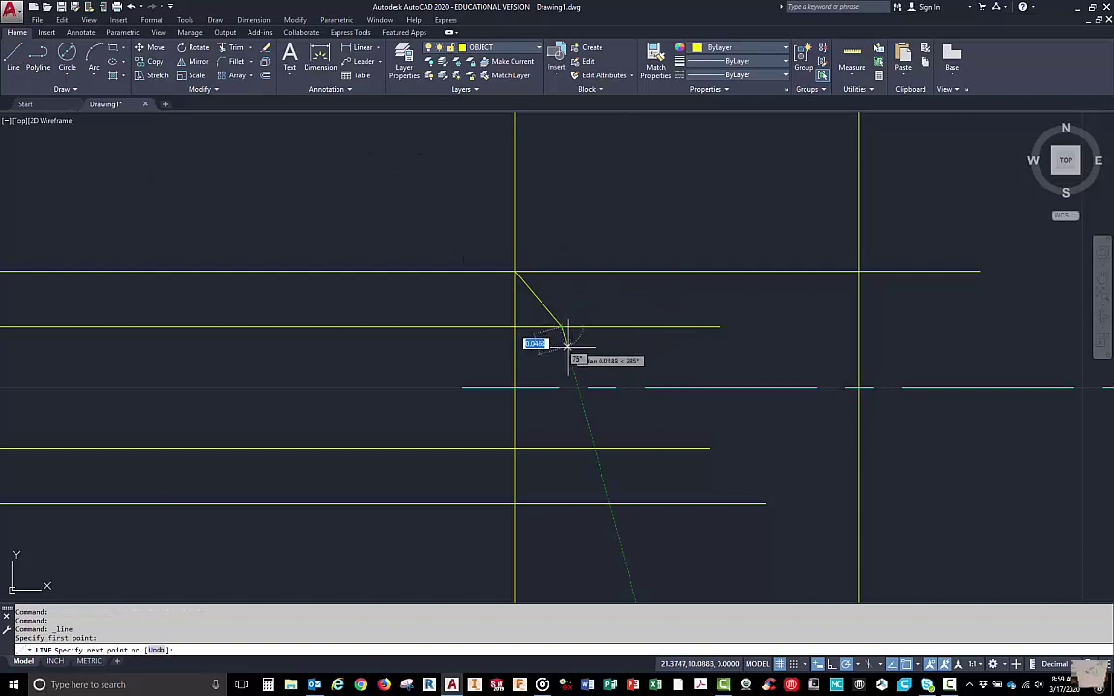
pyautogui.click(561, 448)
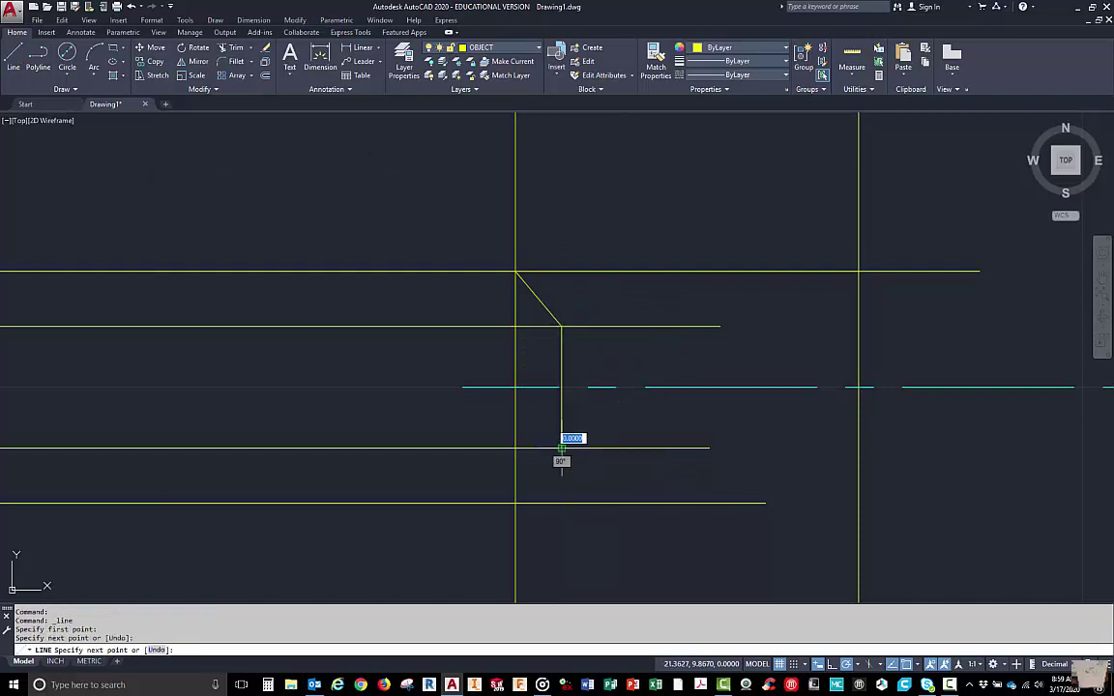
pyautogui.click(515, 503)
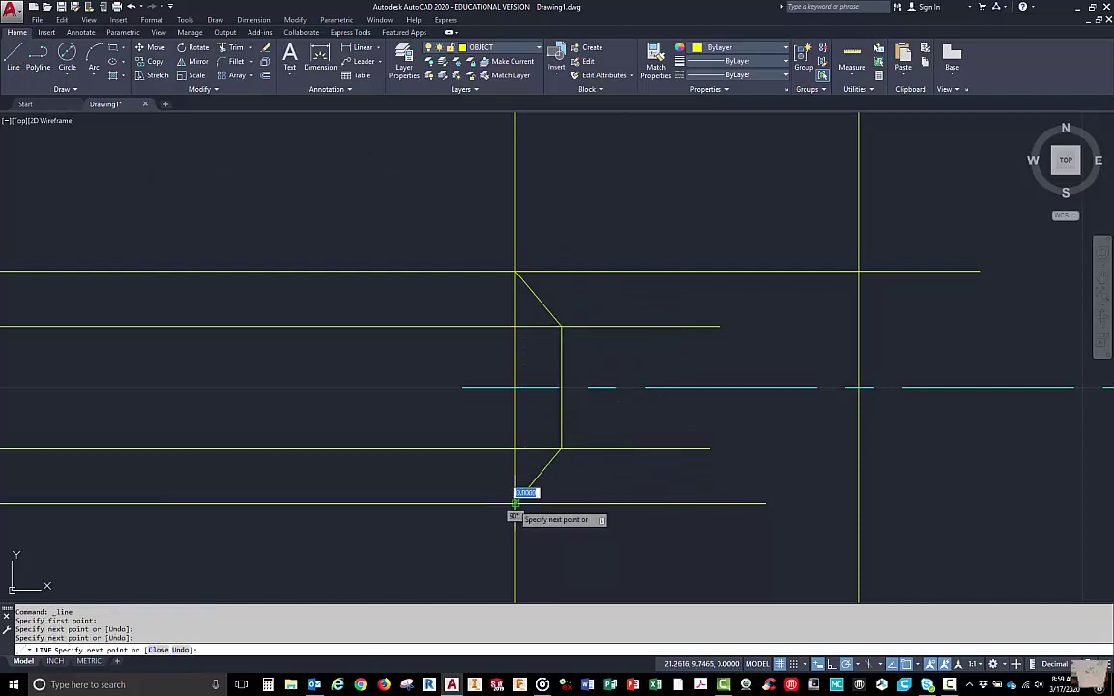
pyautogui.rightClick(455, 495)
pyautogui.click(481, 501)
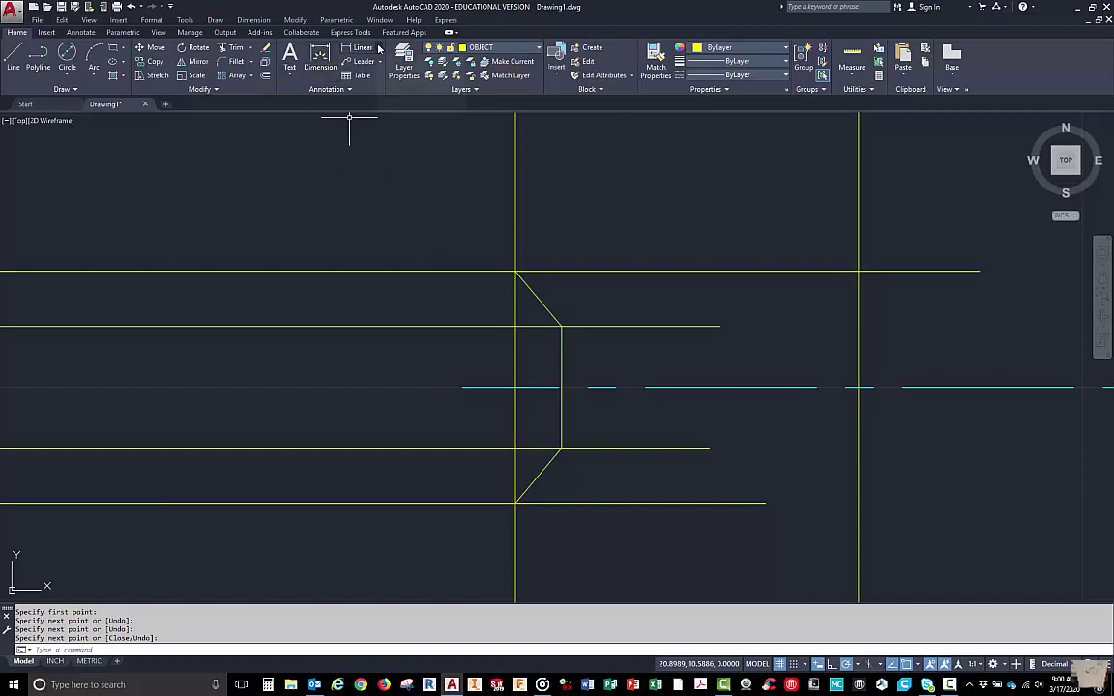
# Add a 50° angular dimension between the centerline and the upper countersink edge.
pyautogui.click(376, 48)
pyautogui.click(371, 89)
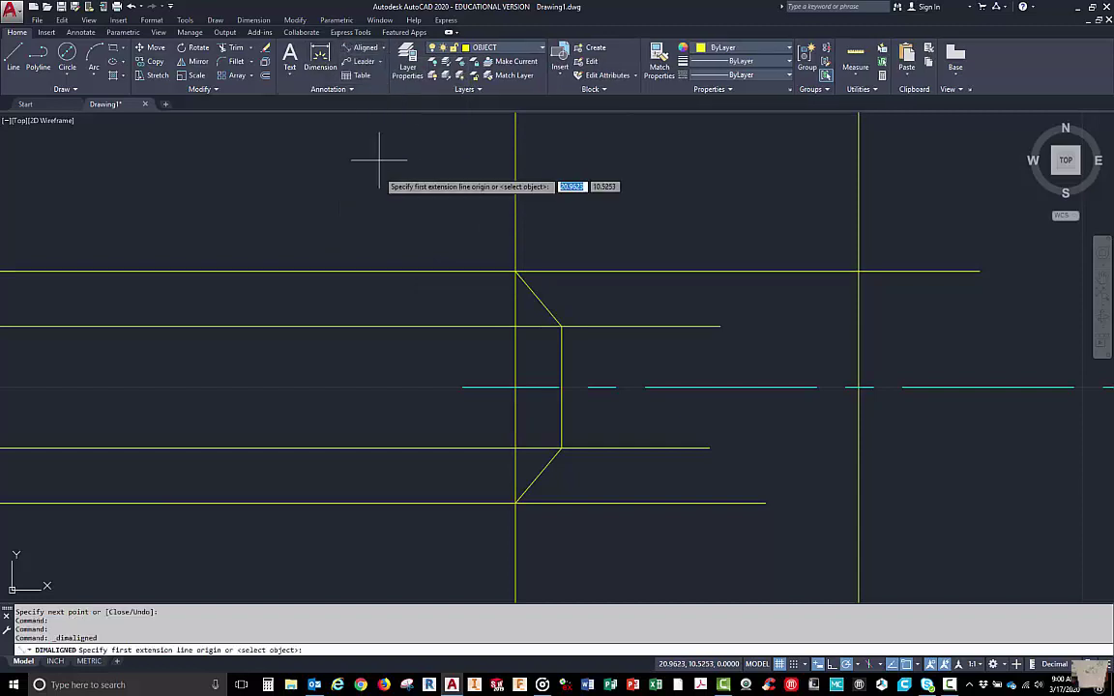
pyautogui.click(383, 48)
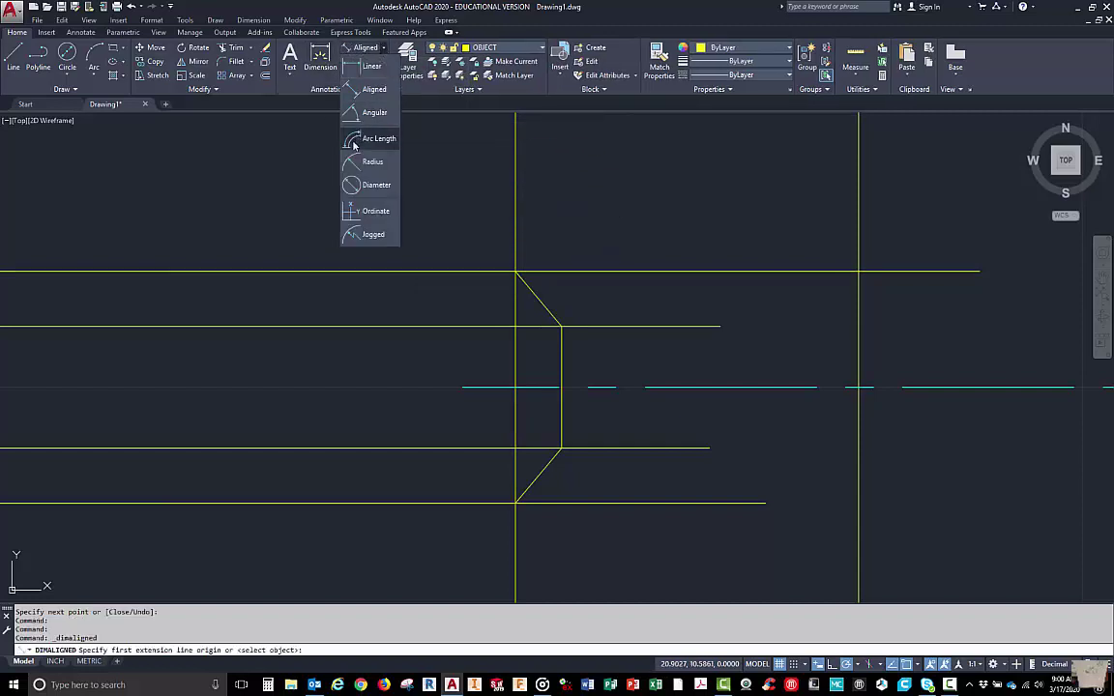
pyautogui.click(372, 112)
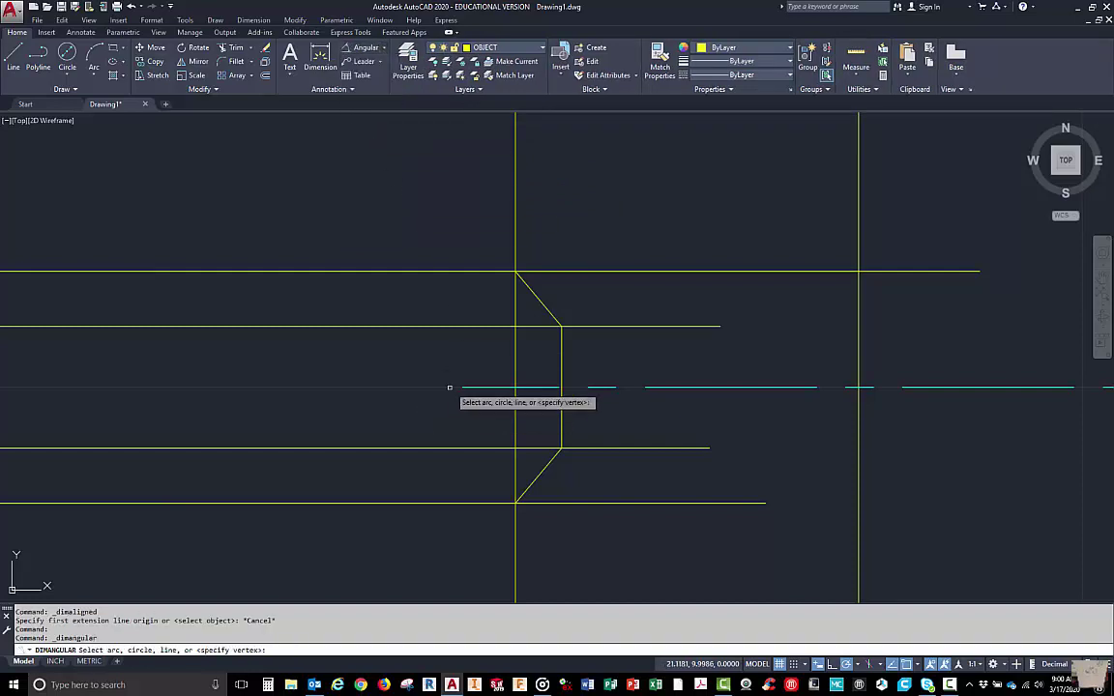
pyautogui.click(544, 387)
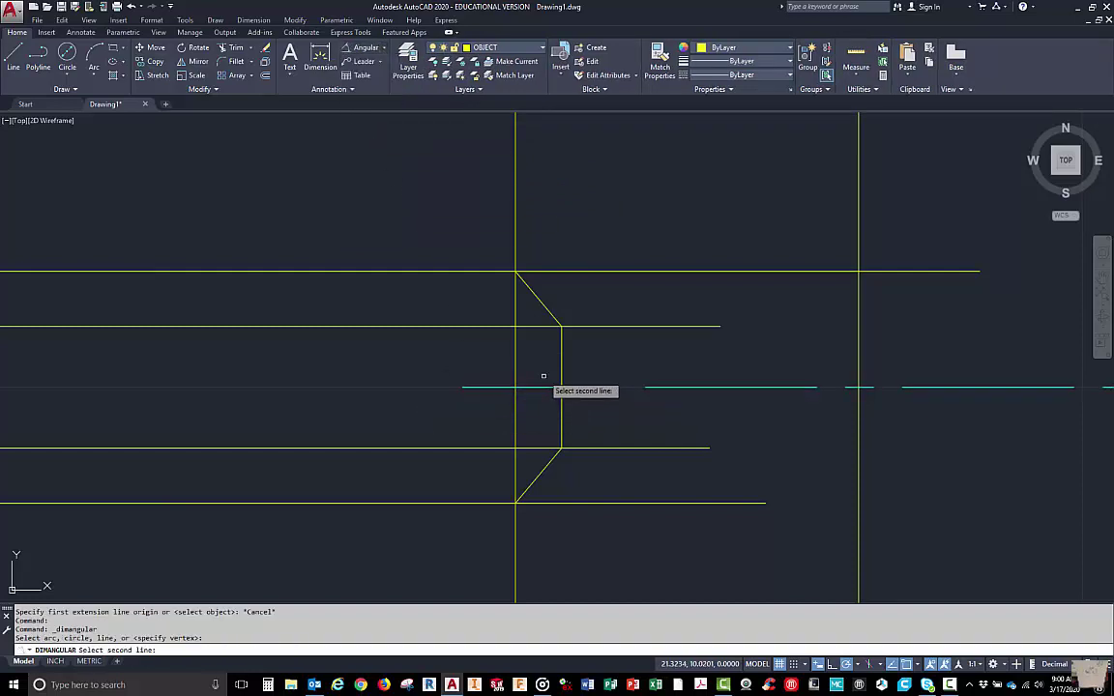
pyautogui.click(546, 307)
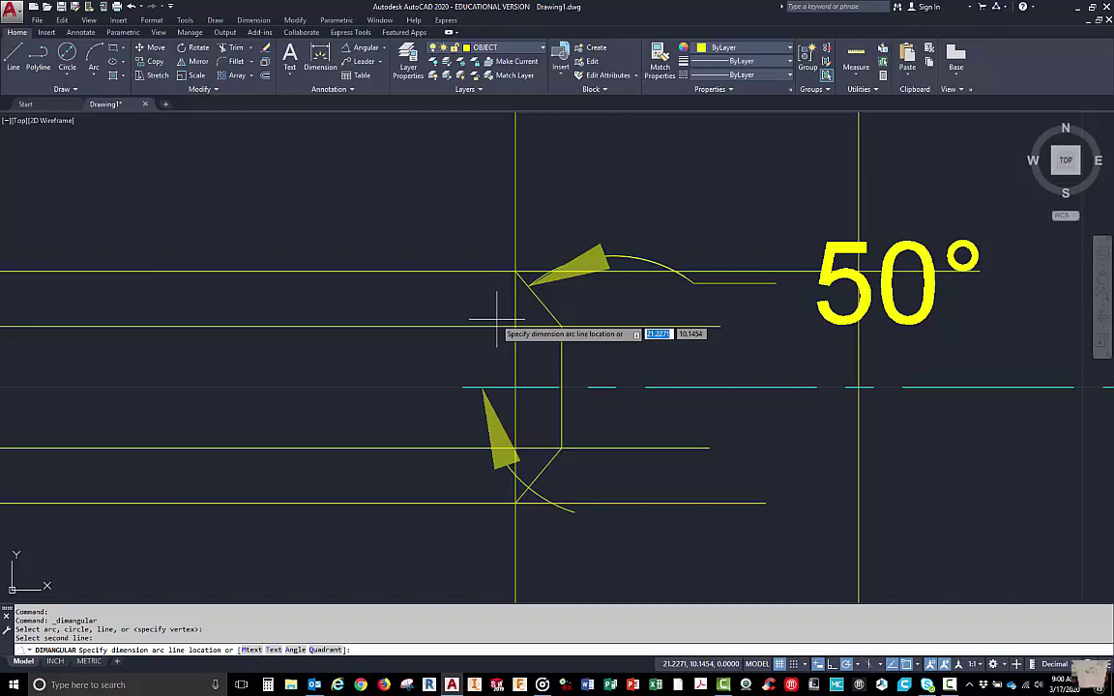
pyautogui.click(397, 283)
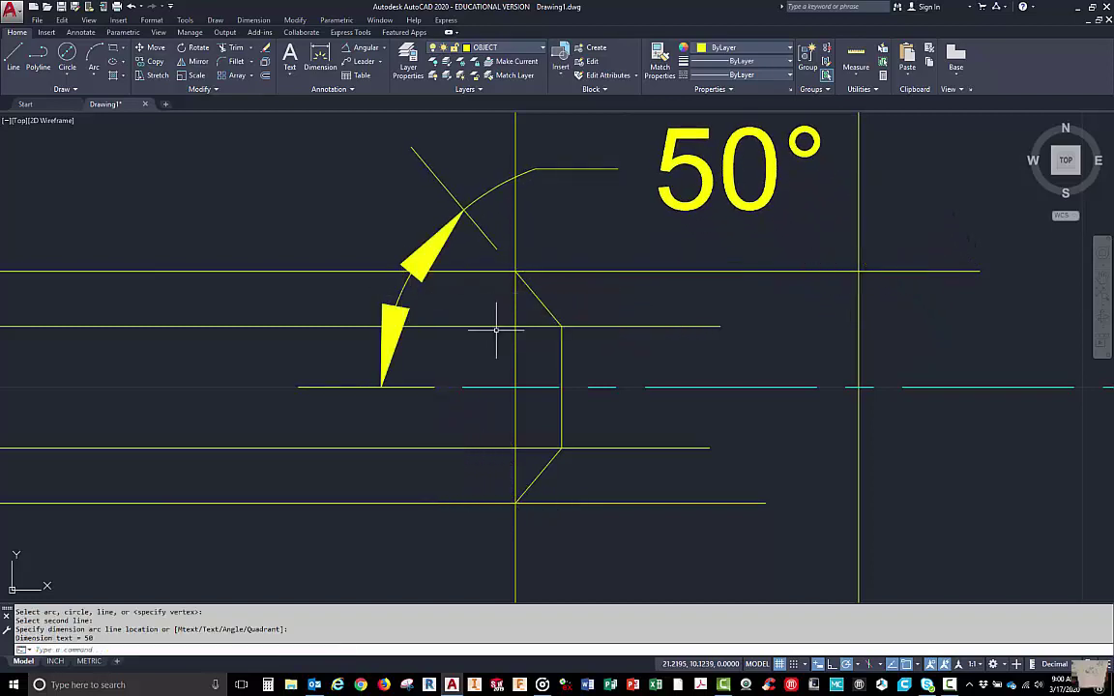
# Add a 100° angular dimension between the upper and lower countersink edges.
pyautogui.rightClick(547, 297)
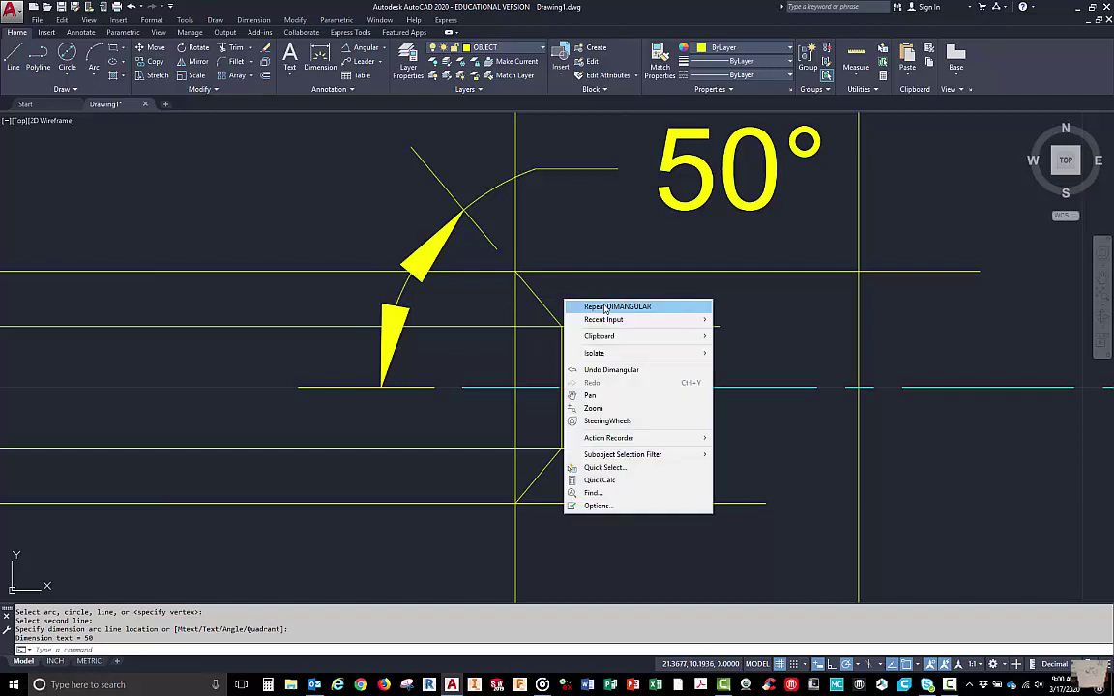
pyautogui.click(589, 301)
pyautogui.click(535, 298)
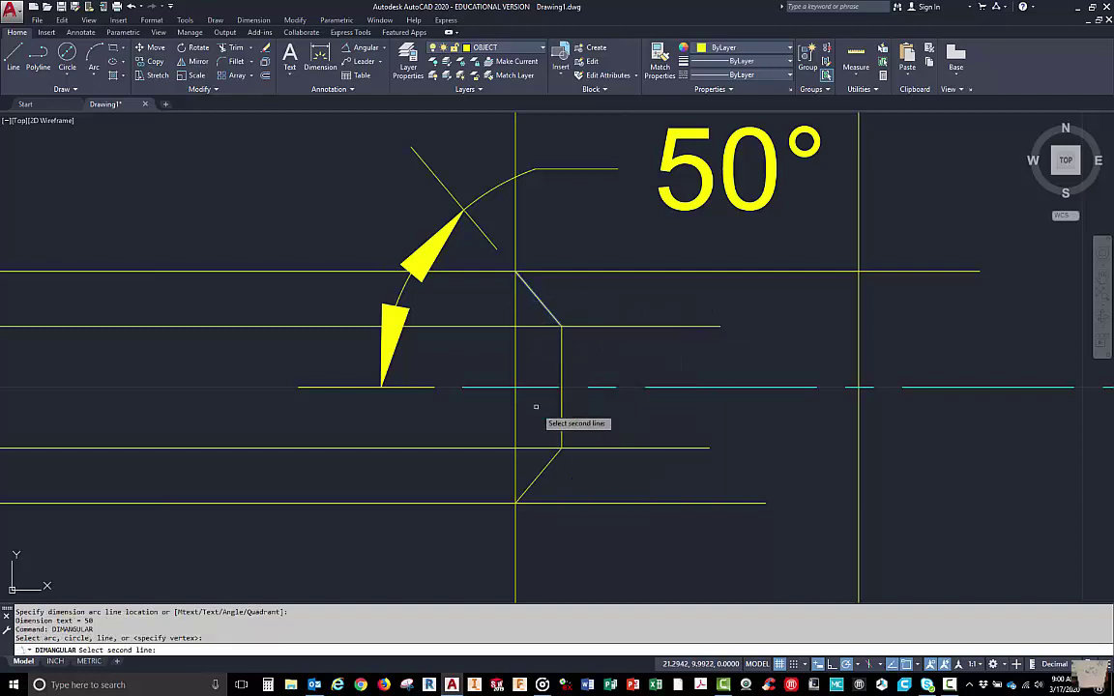
pyautogui.click(544, 469)
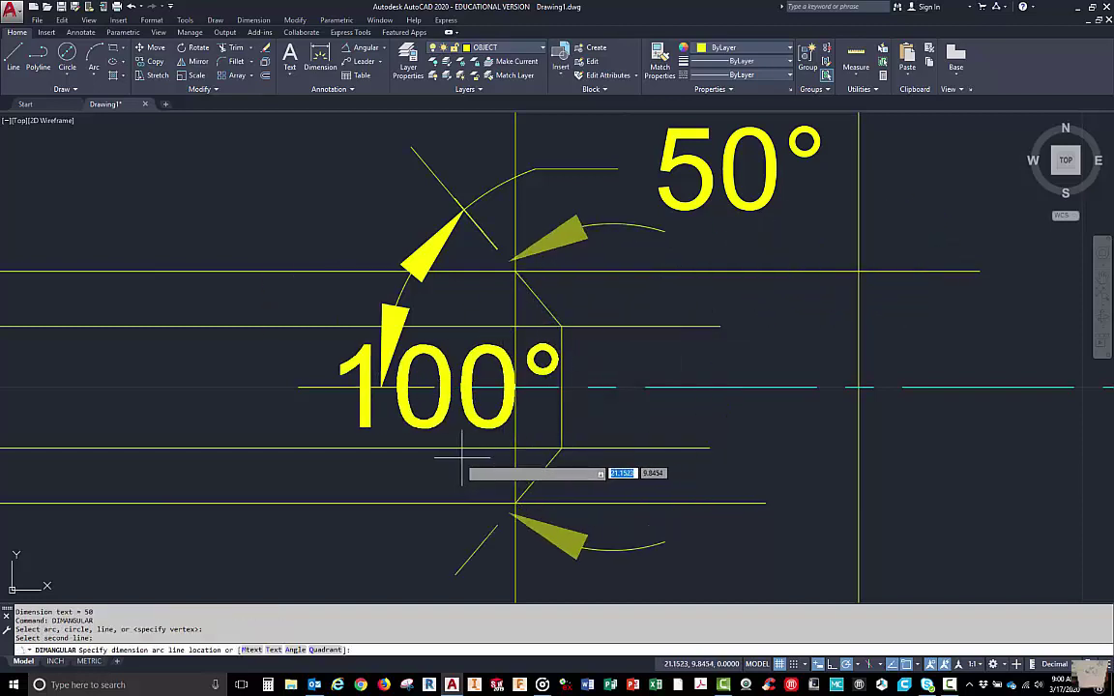
pyautogui.click(272, 434)
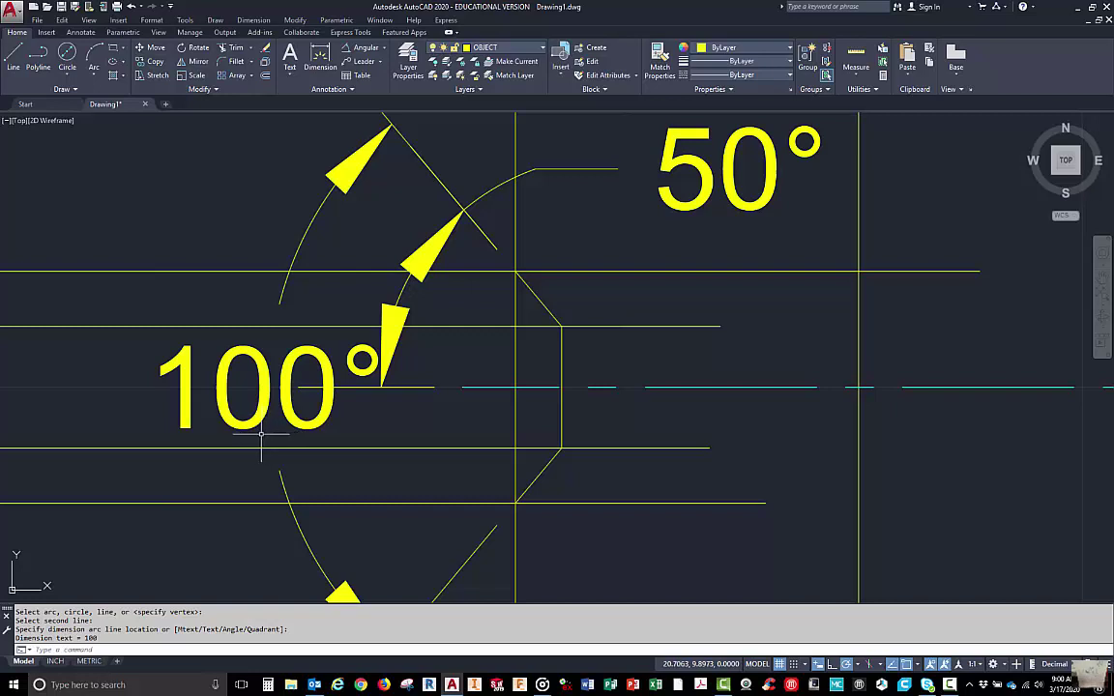
pyautogui.scroll(-2, 415, 443)
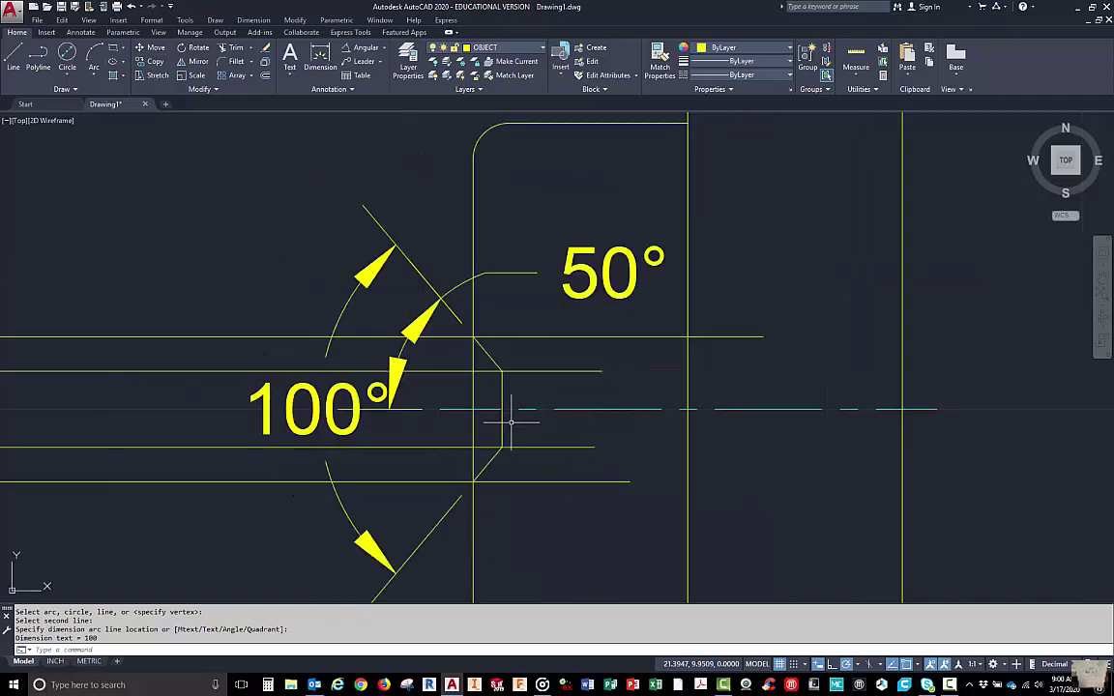
# Trim the upper and lower hole lines back to the countersink.
pyautogui.click(232, 51)
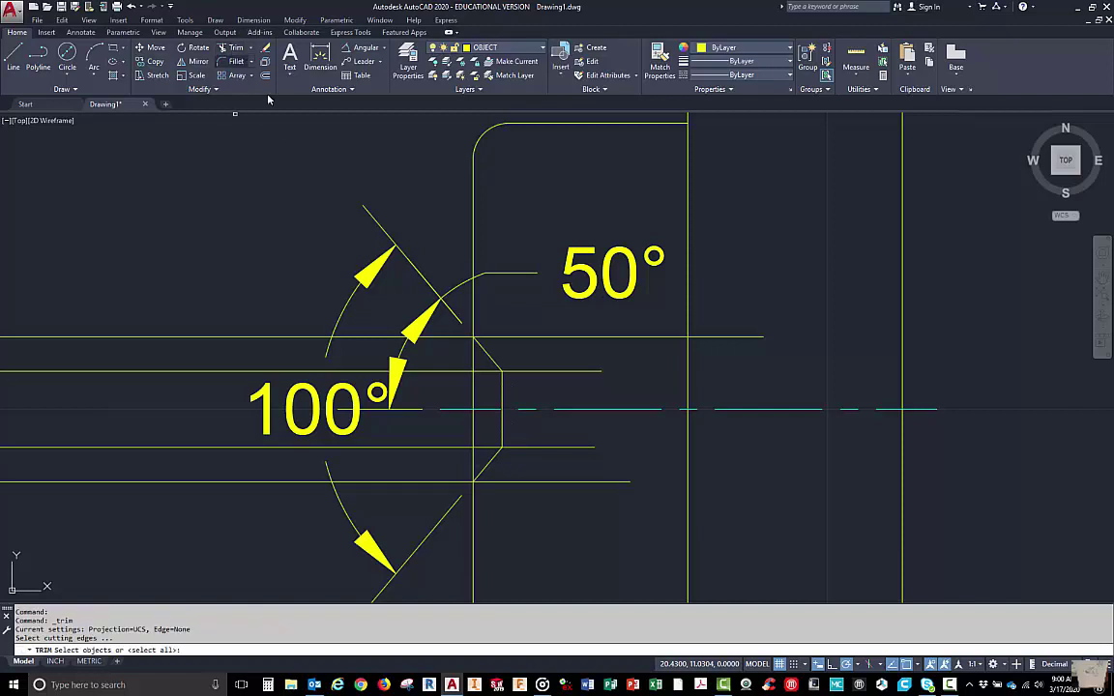
pyautogui.click(501, 382)
pyautogui.press('Return')
pyautogui.click(488, 371)
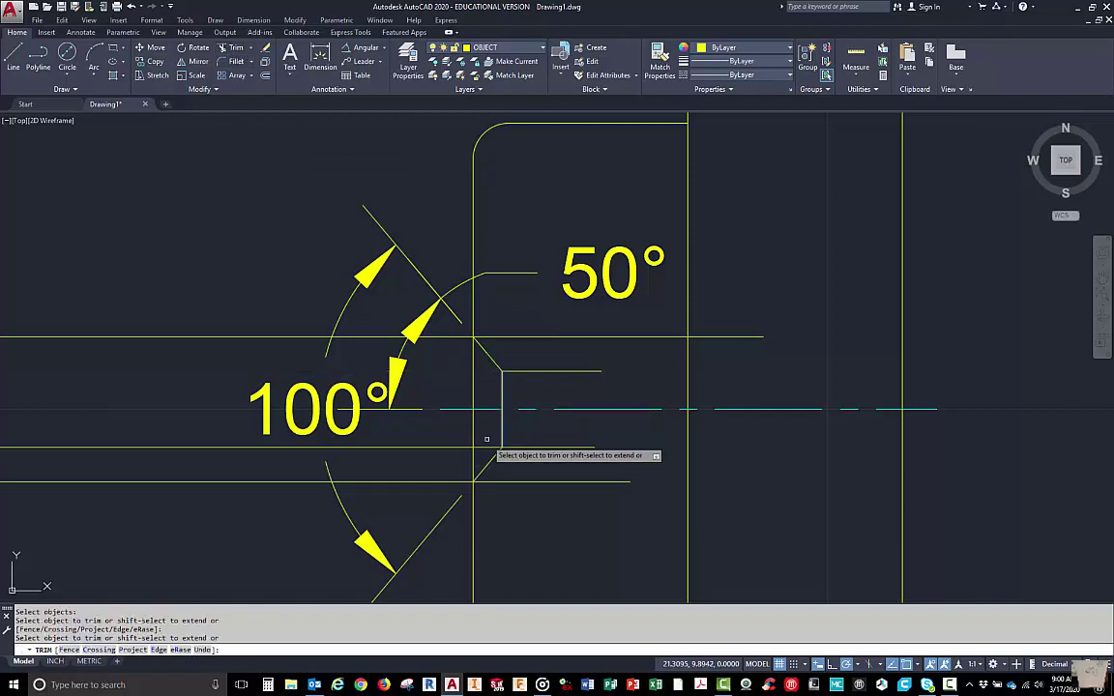
pyautogui.click(486, 447)
pyautogui.rightClick(486, 448)
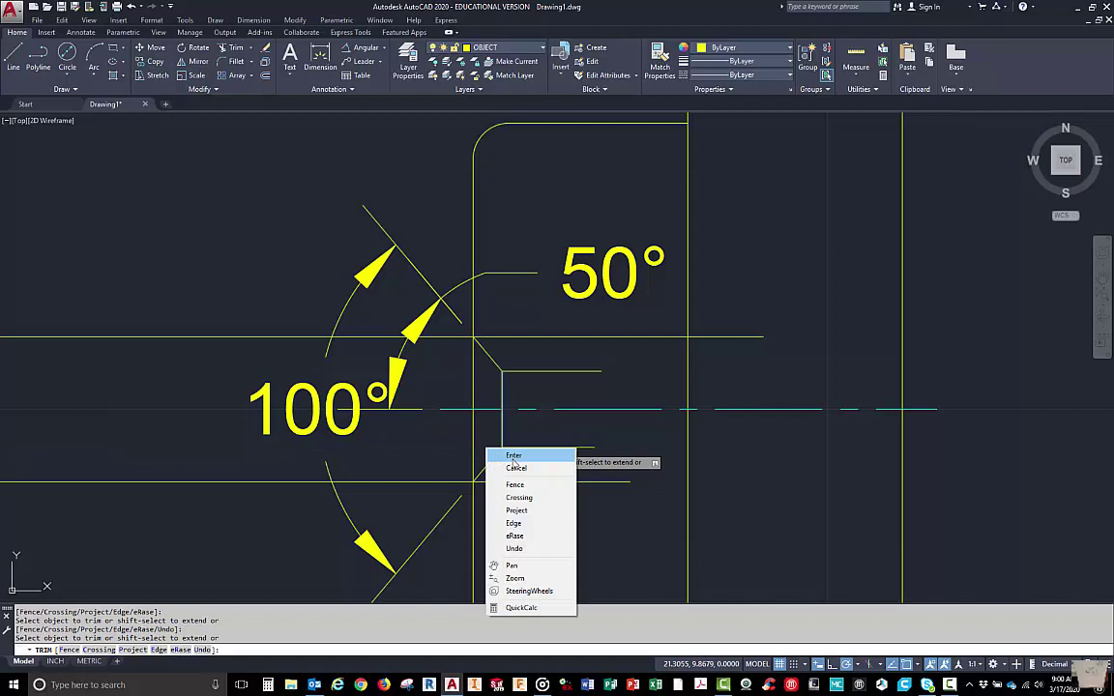
pyautogui.click(501, 455)
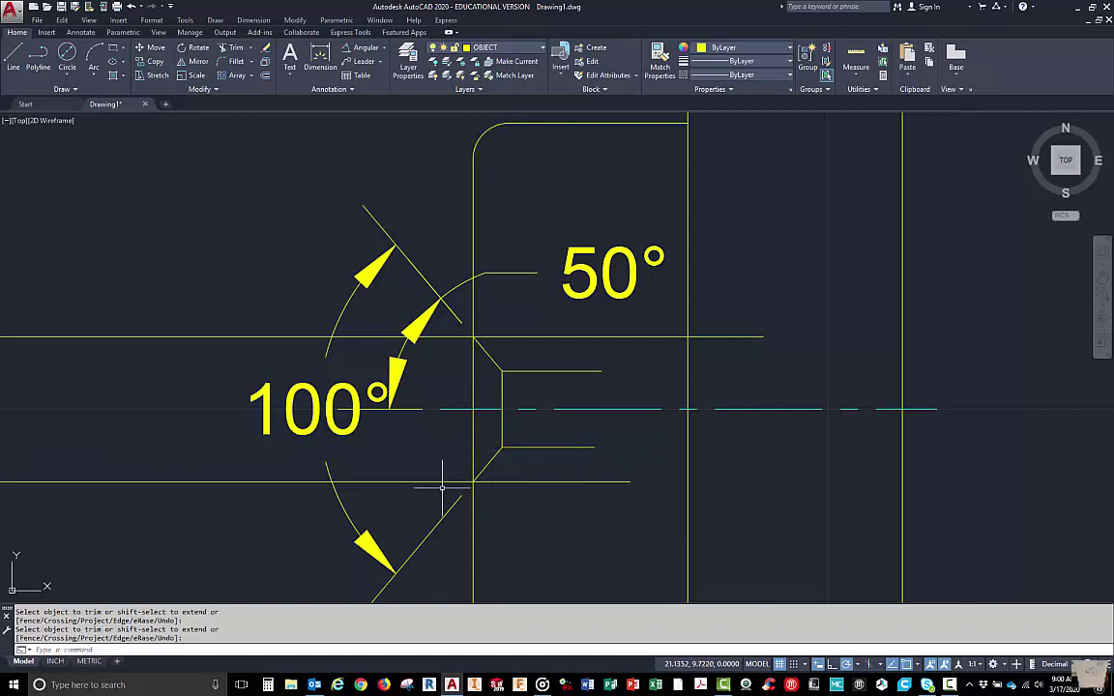
pyautogui.press('Return')
# Delete the two temporary horizontal lines, the angle dimensions and construction lines.
pyautogui.click(534, 480)
pyautogui.click(539, 337)
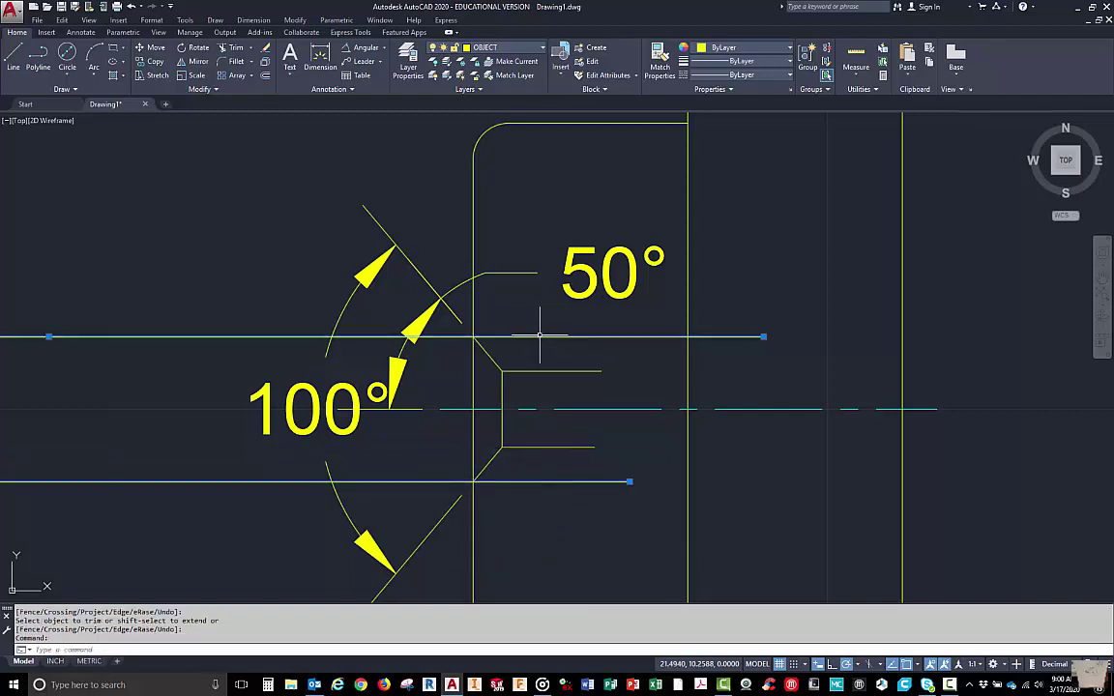
pyautogui.press('Delete')
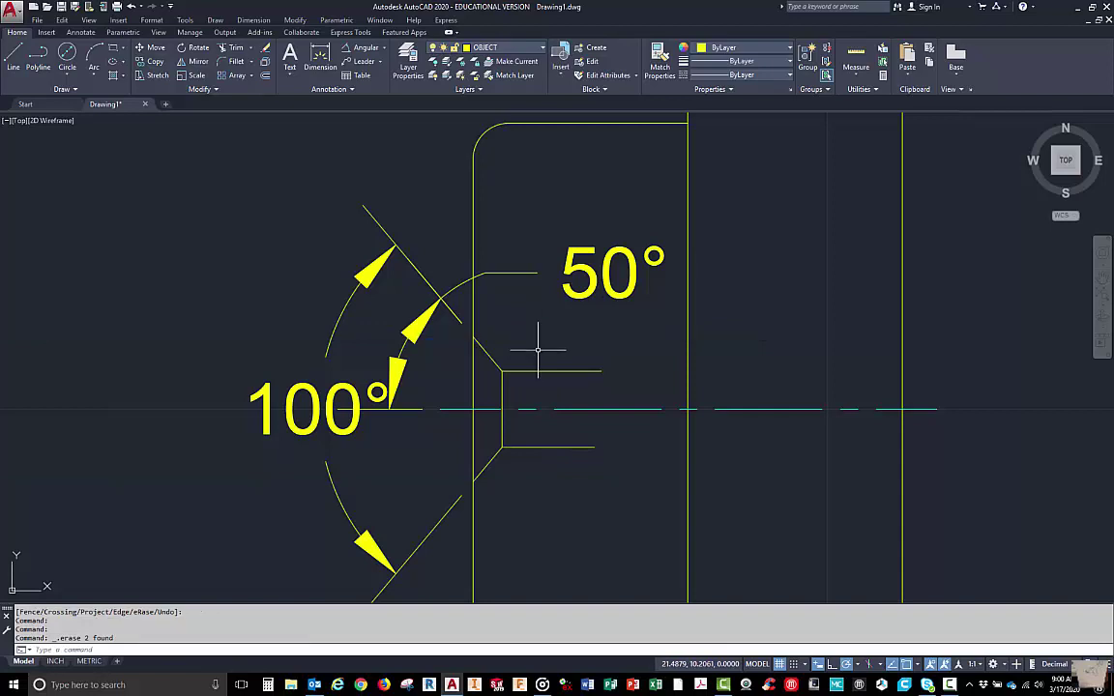
pyautogui.click(431, 364)
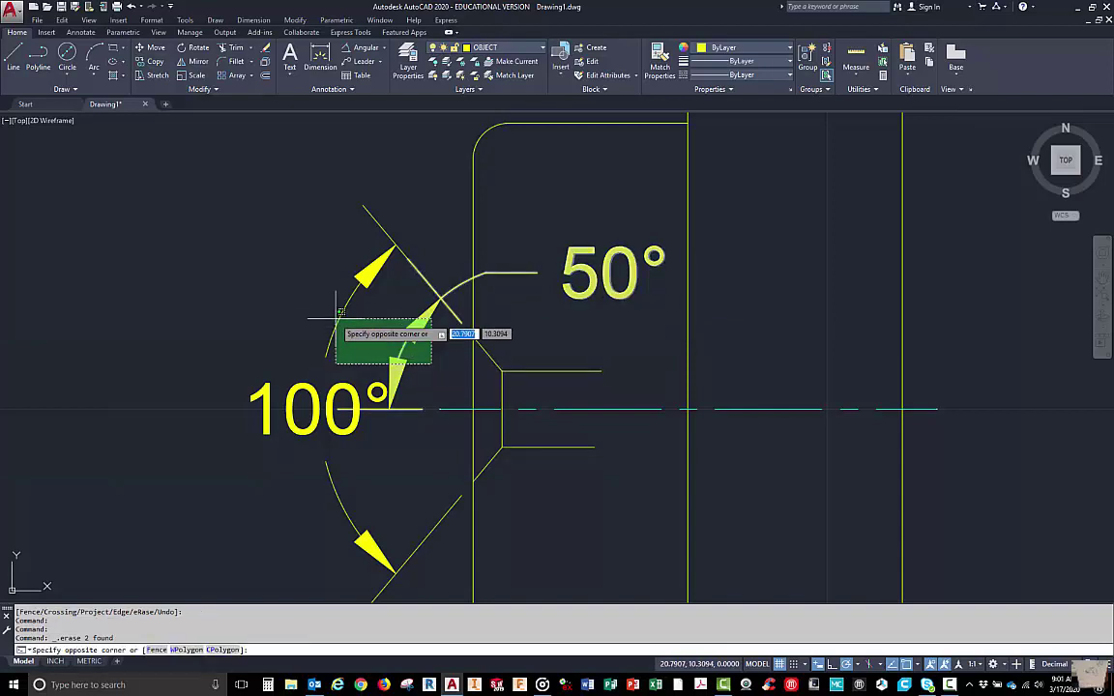
pyautogui.click(324, 313)
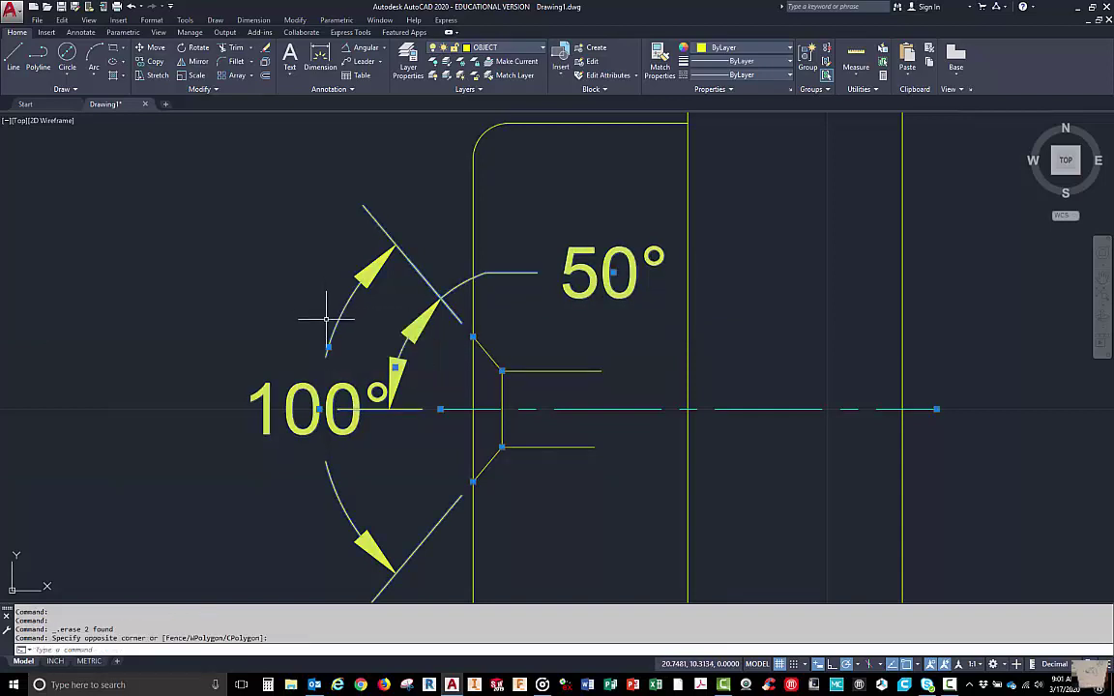
pyautogui.press('Delete')
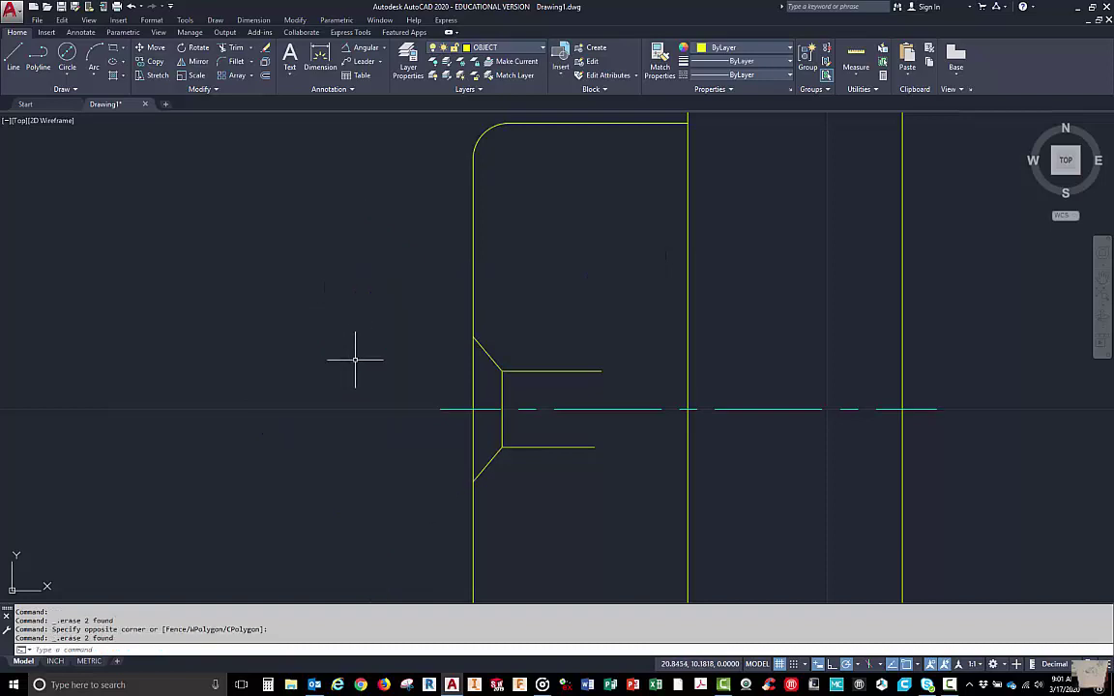
# Zoom out and pan so the front view and countersunk side view are both centred.
pyautogui.scroll(-4, 557, 380)
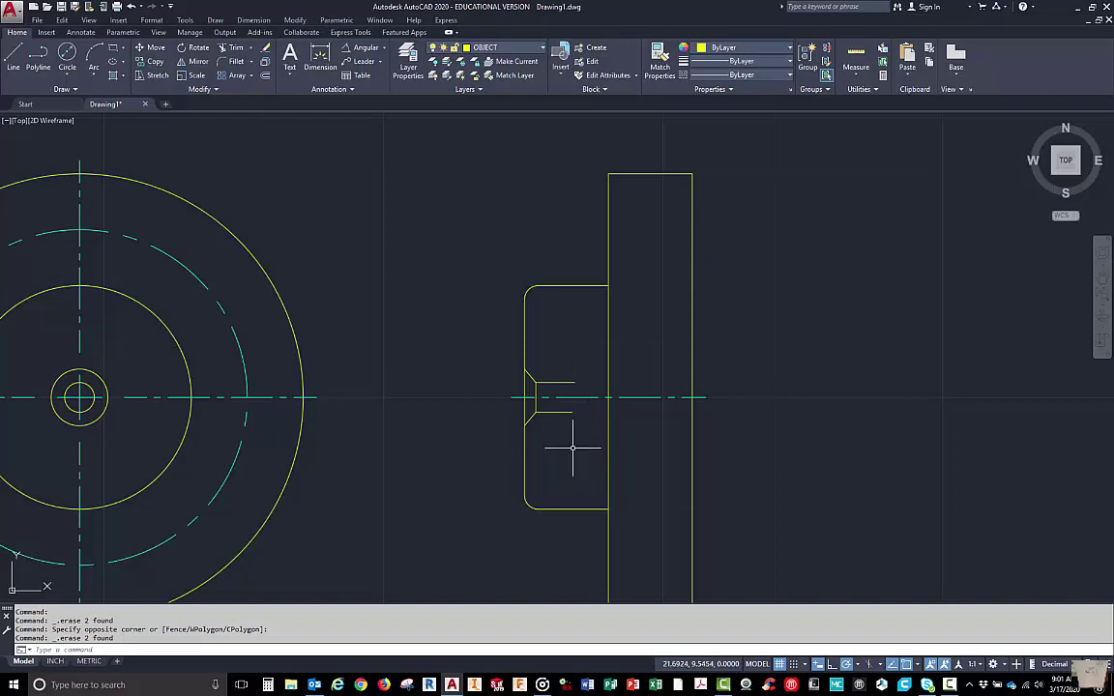
pyautogui.scroll(-2, 570, 441)
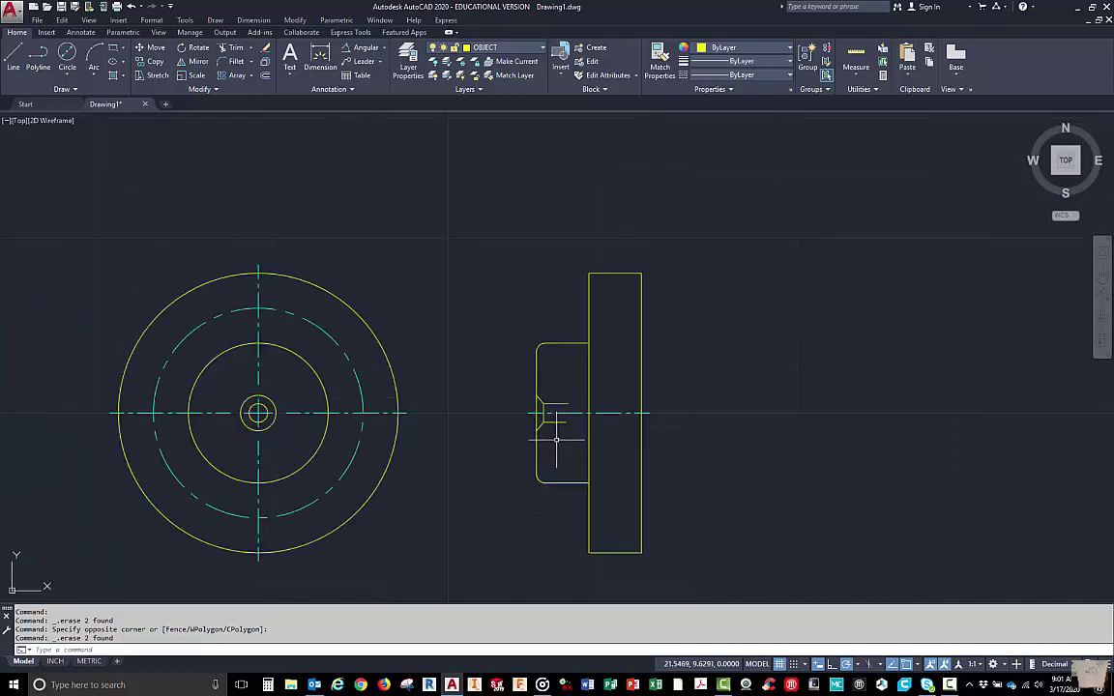
pyautogui.scroll(4, 548, 440)
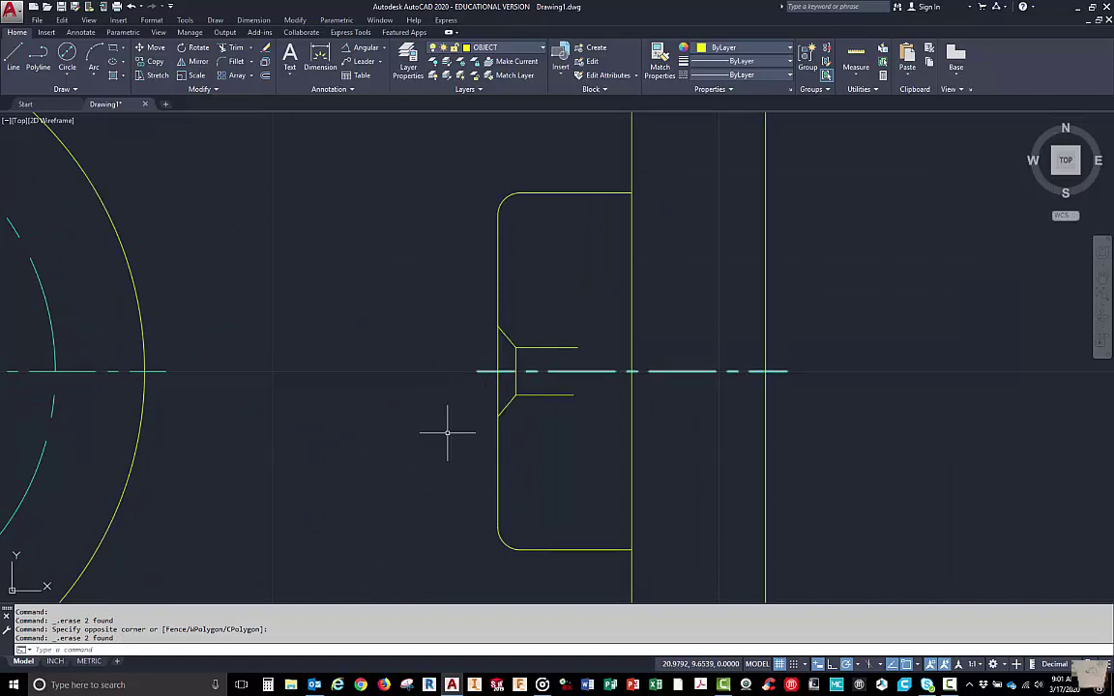
pyautogui.scroll(-2, 448, 435)
pyautogui.moveTo(371, 492); pyautogui.dragTo(545, 448, button='middle')
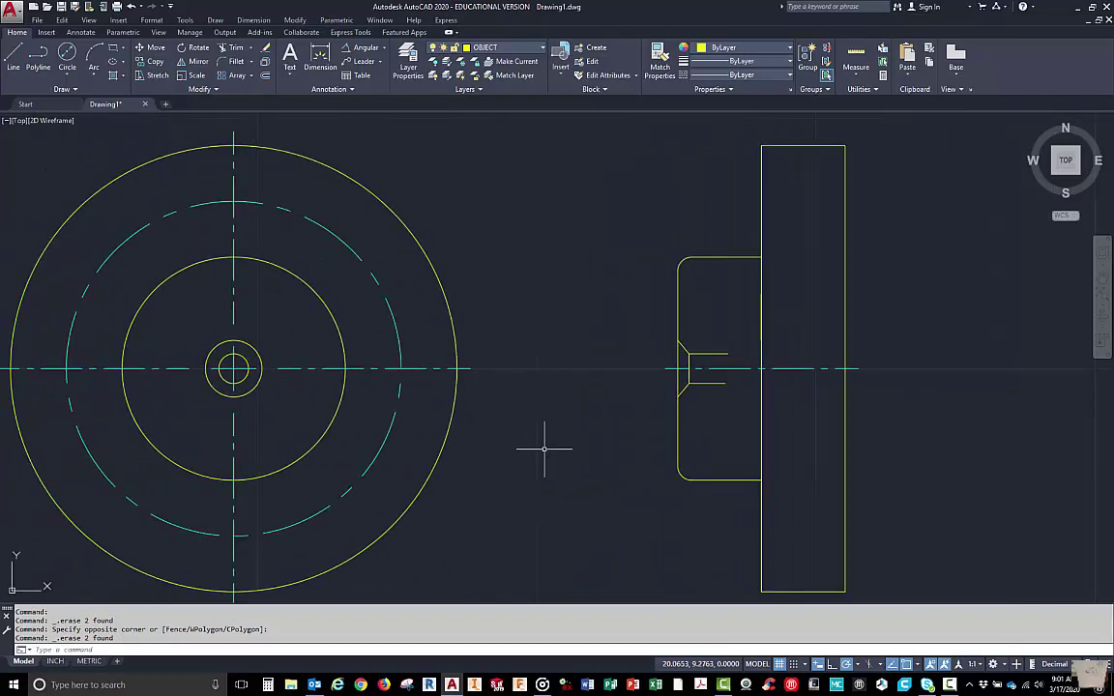